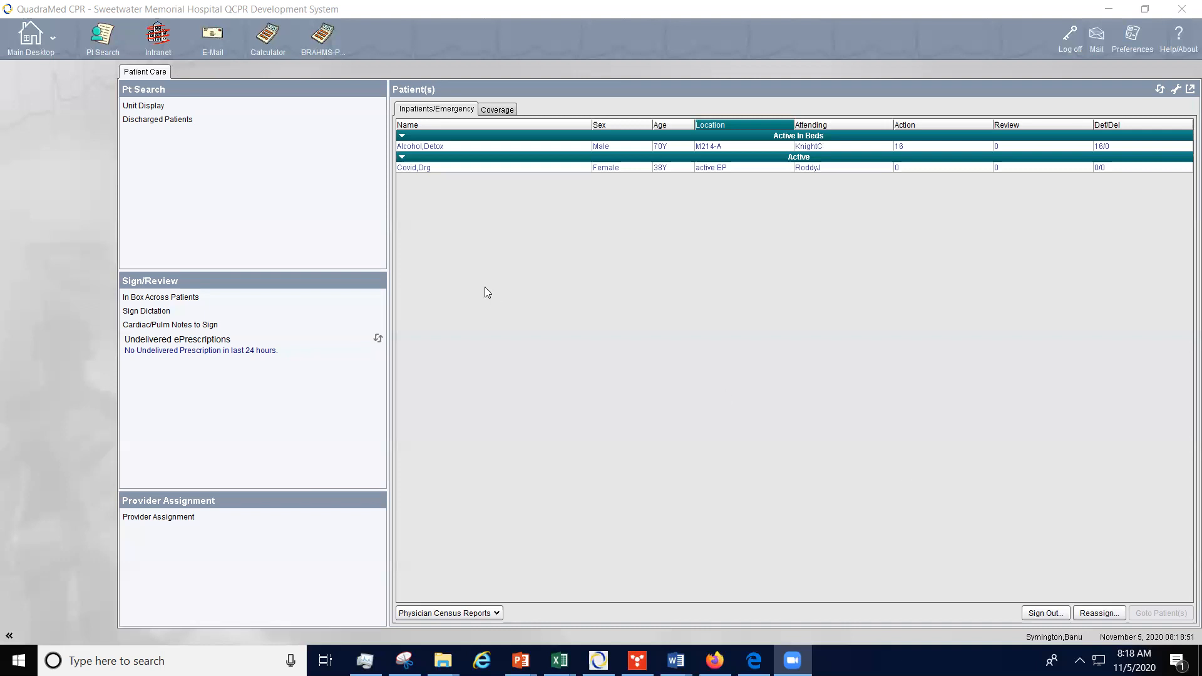
Step: Open the all-patients list and expand the Active Patients and Discharged Patients folders in the patient list selector
left_click(95, 43)
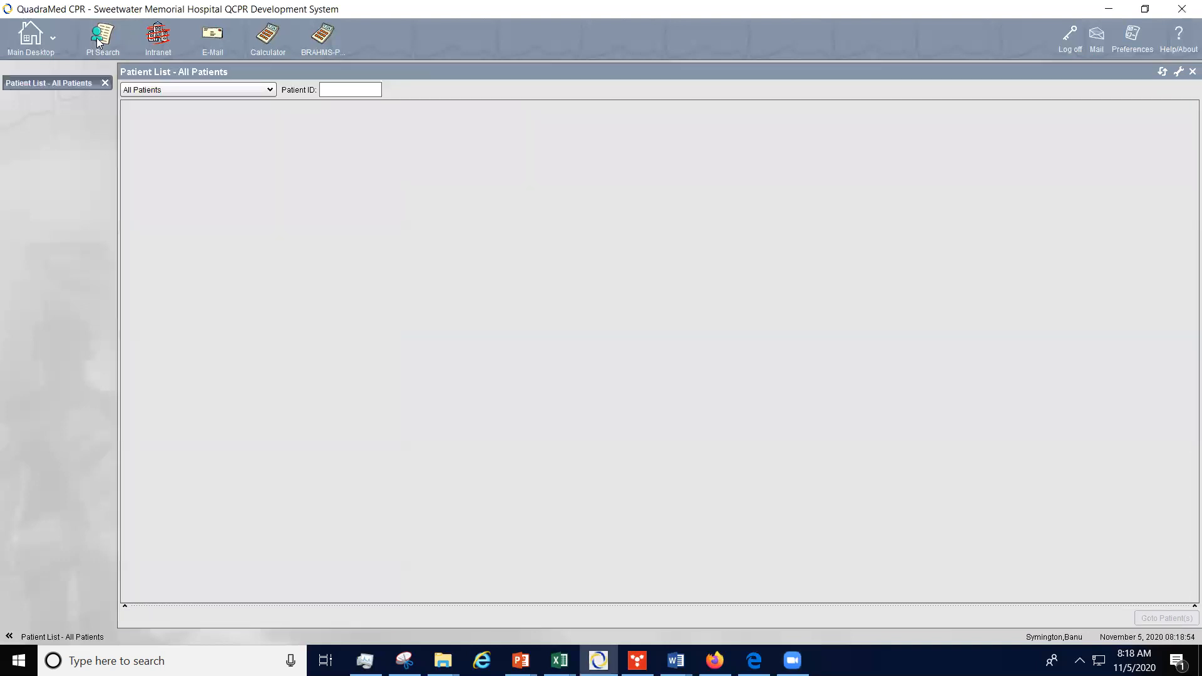
left_click(268, 92)
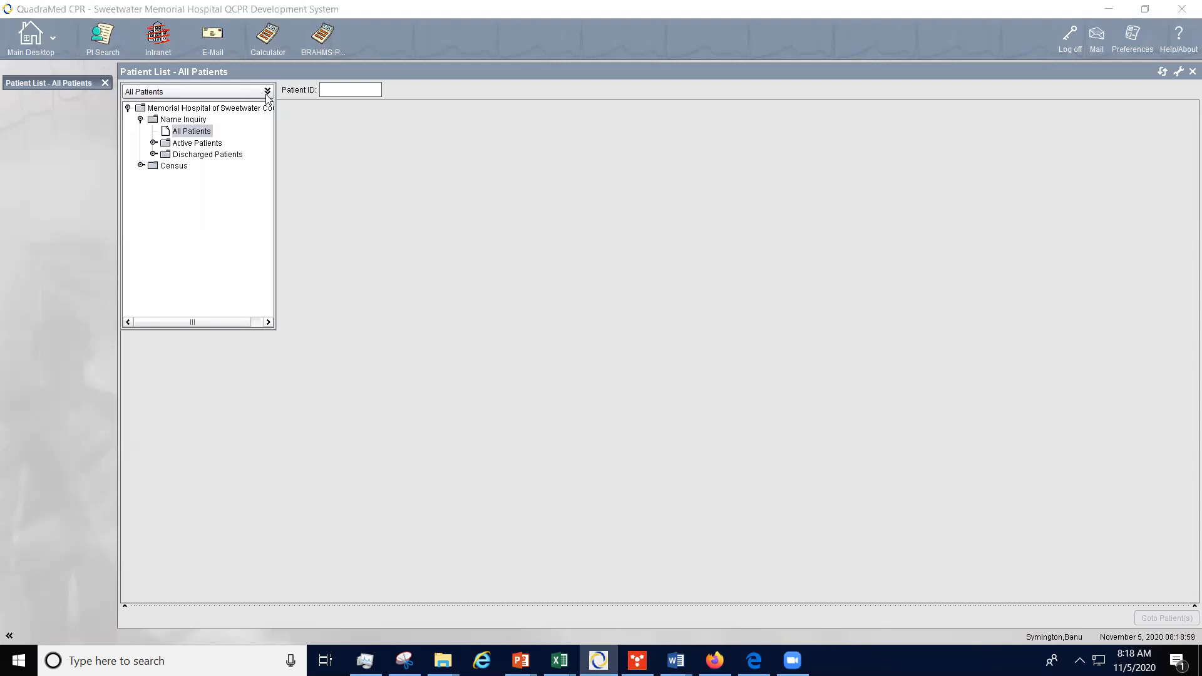
left_click(211, 146)
double_click(211, 146)
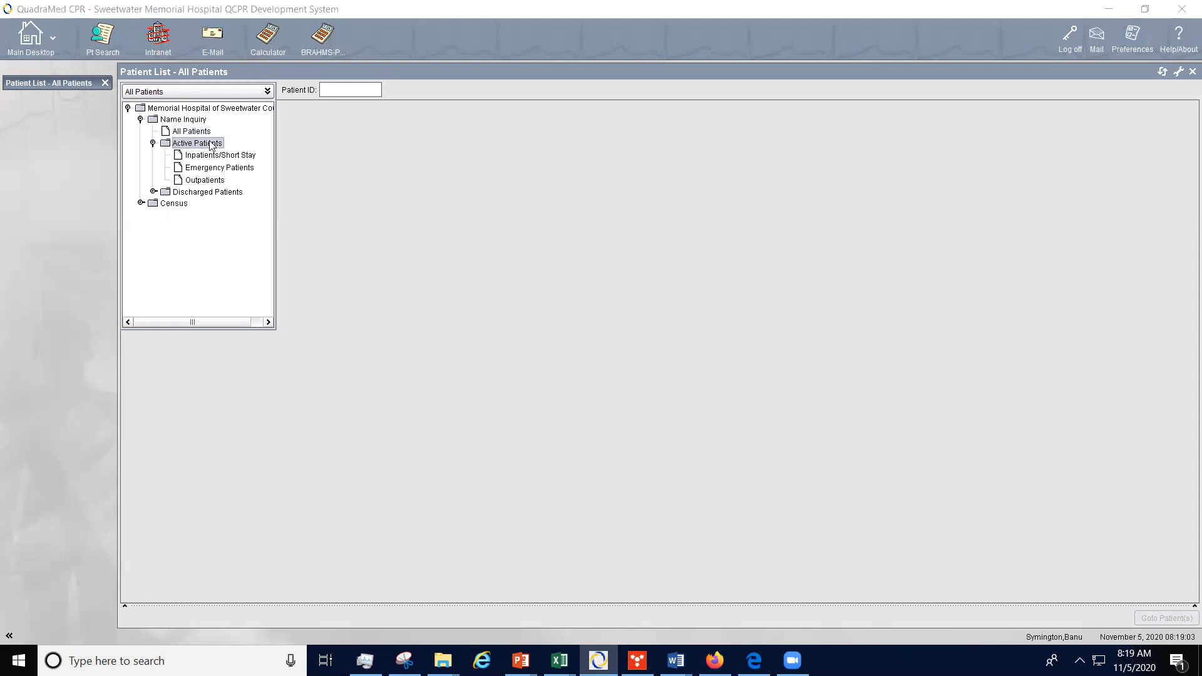
double_click(212, 196)
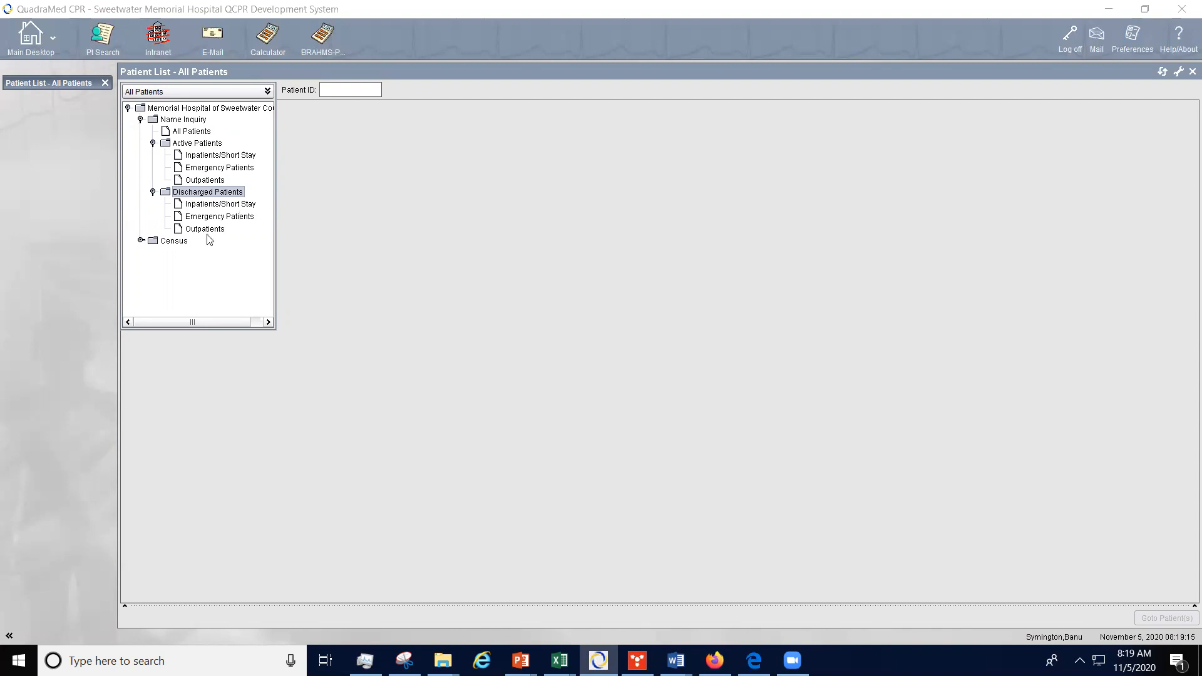
double_click(190, 145)
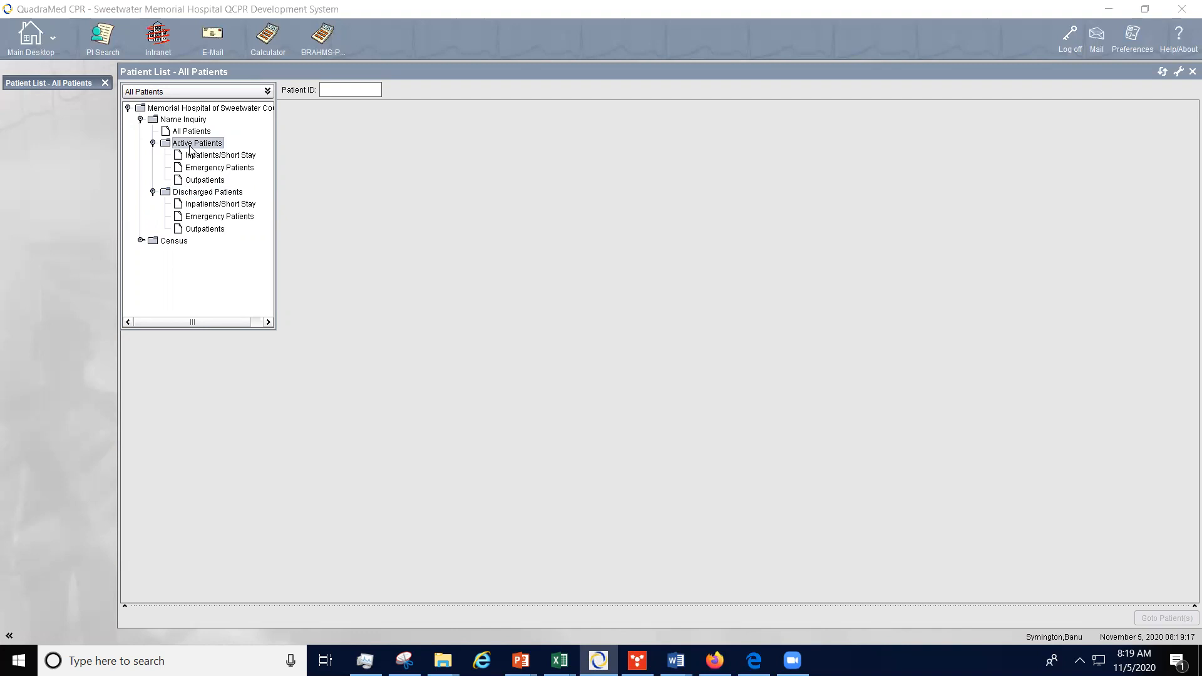
Step: Try sample patient ID formats 9000, v08 and last/first in the Patient ID field, clear them, and close the patient list
left_click(333, 91)
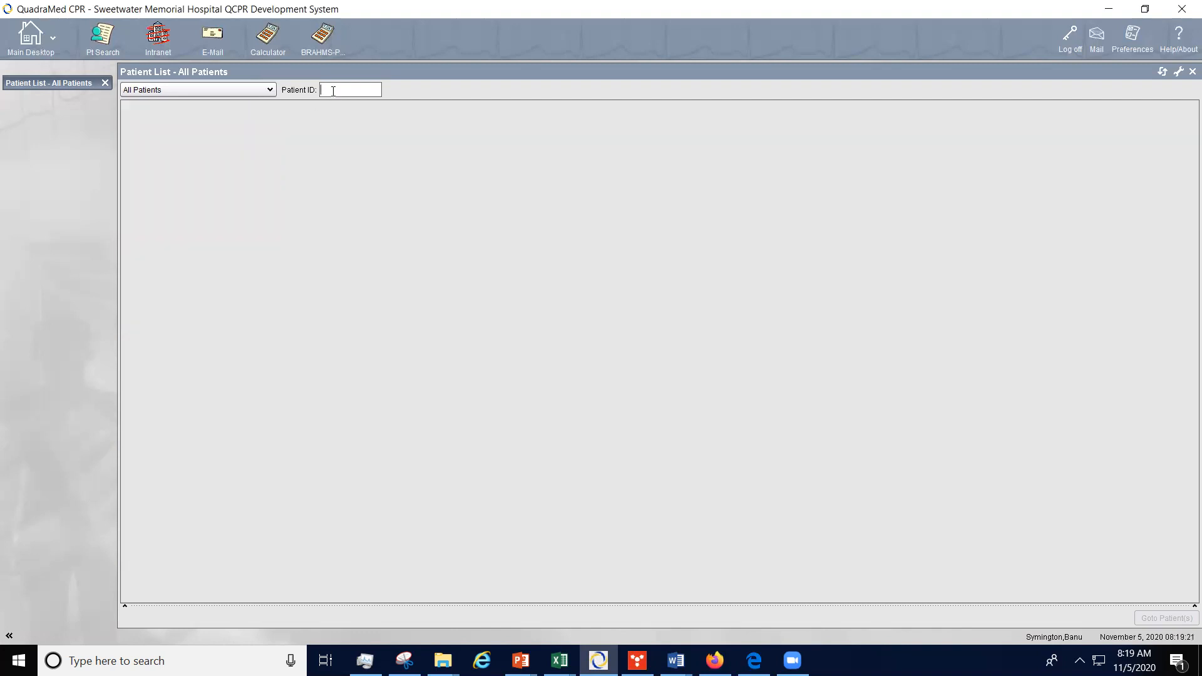
type("9000")
key("BackSpace")
key("BackSpace")
key("BackSpace")
key("BackSpace")
type("v08")
key("BackSpace")
key("BackSpace")
key("BackSpace")
key("BackSpace")
type("lastfirst")
key("BackSpace")
key("BackSpace")
key("BackSpace")
key("BackSpace")
key("BackSpace")
key("BackSpace")
key("BackSpace")
key("BackSpace")
key("BackSpace")
key("BackSpace")
left_click(107, 84)
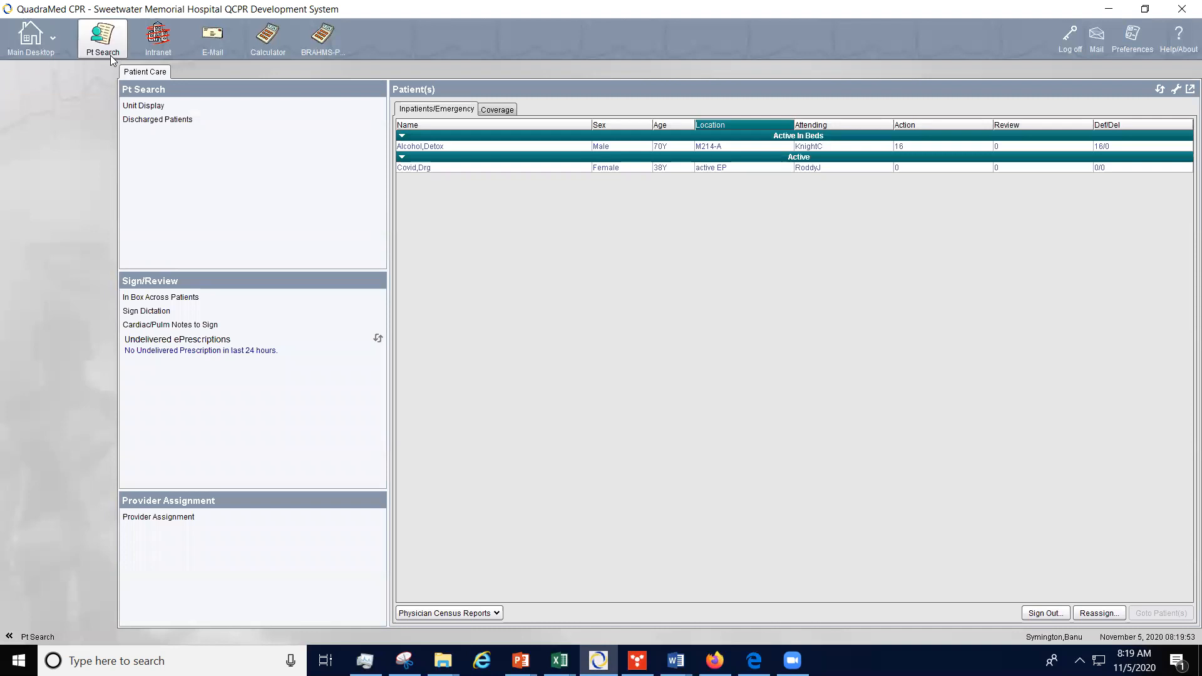
Step: Open Unit Display, switch the unit to Intensive Care Unit, and close the unit display
left_click(154, 106)
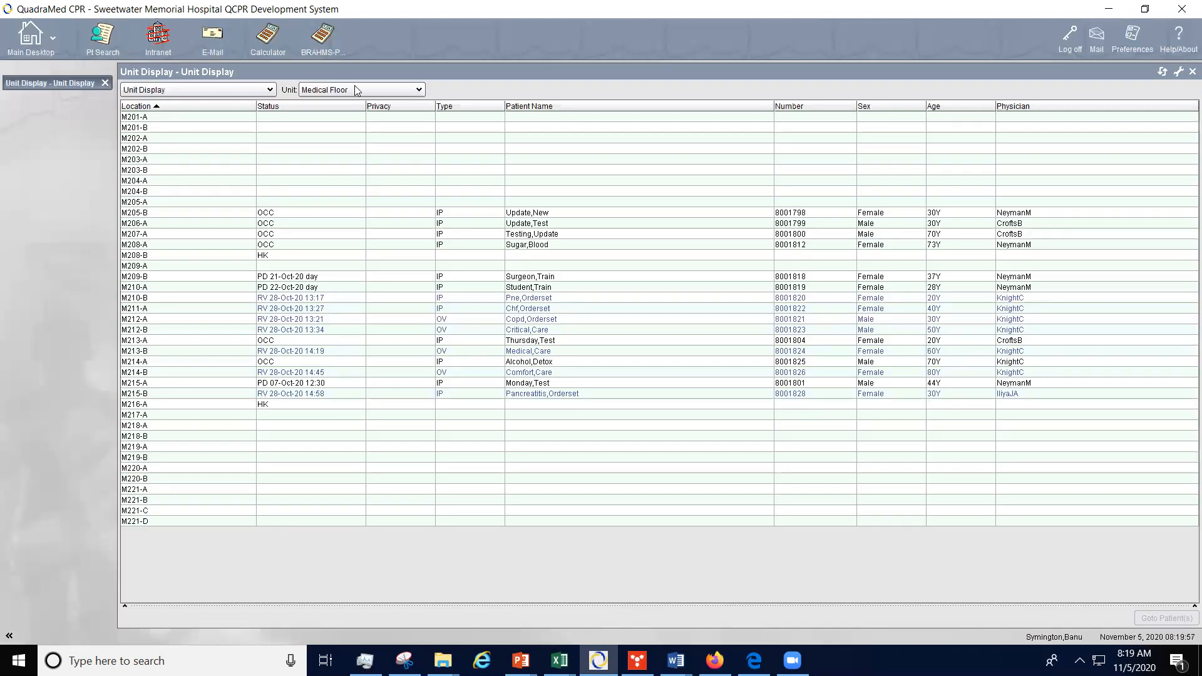
left_click(405, 87)
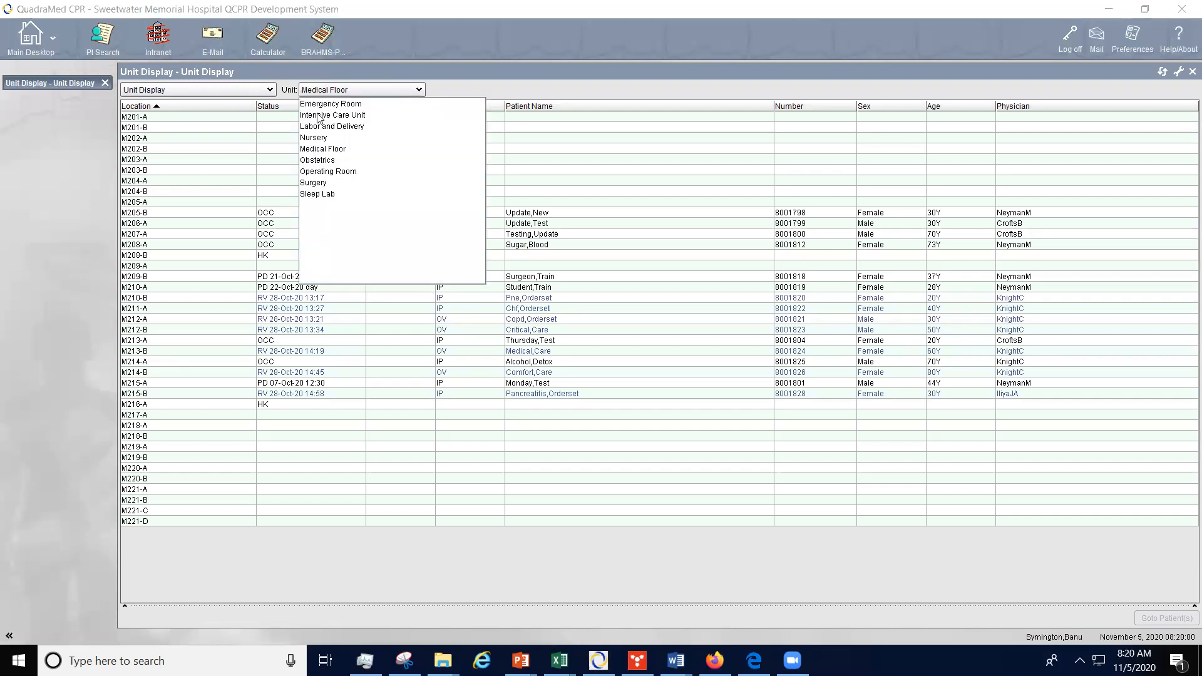
left_click(324, 115)
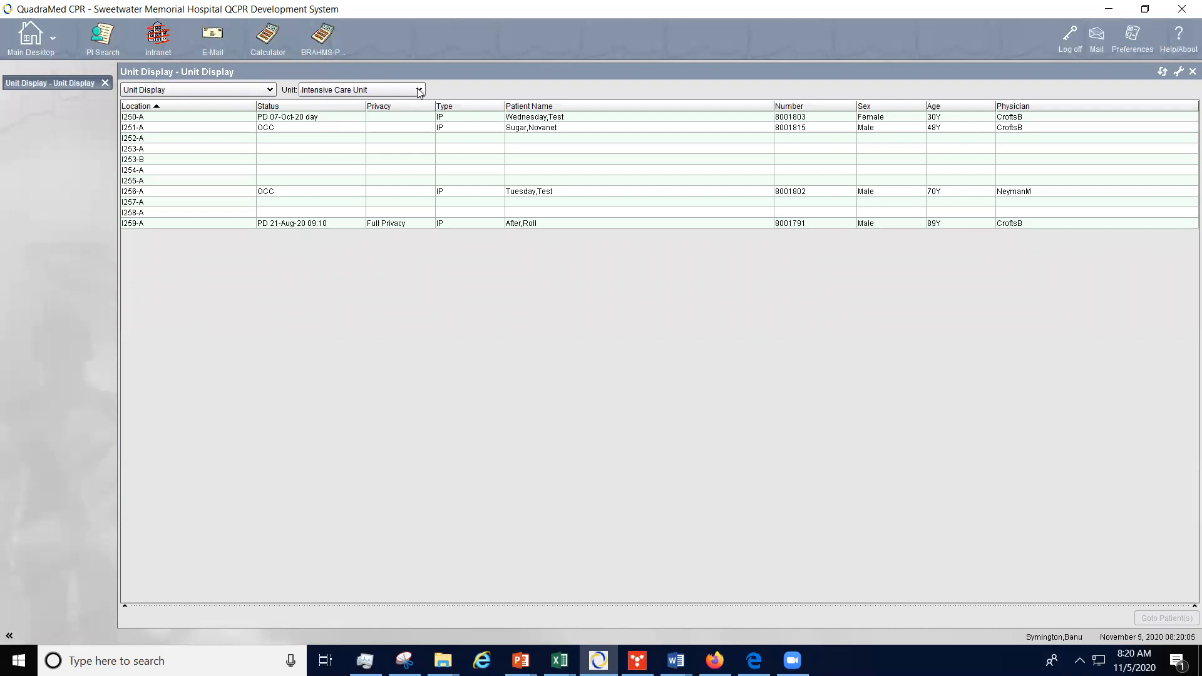
left_click(106, 82)
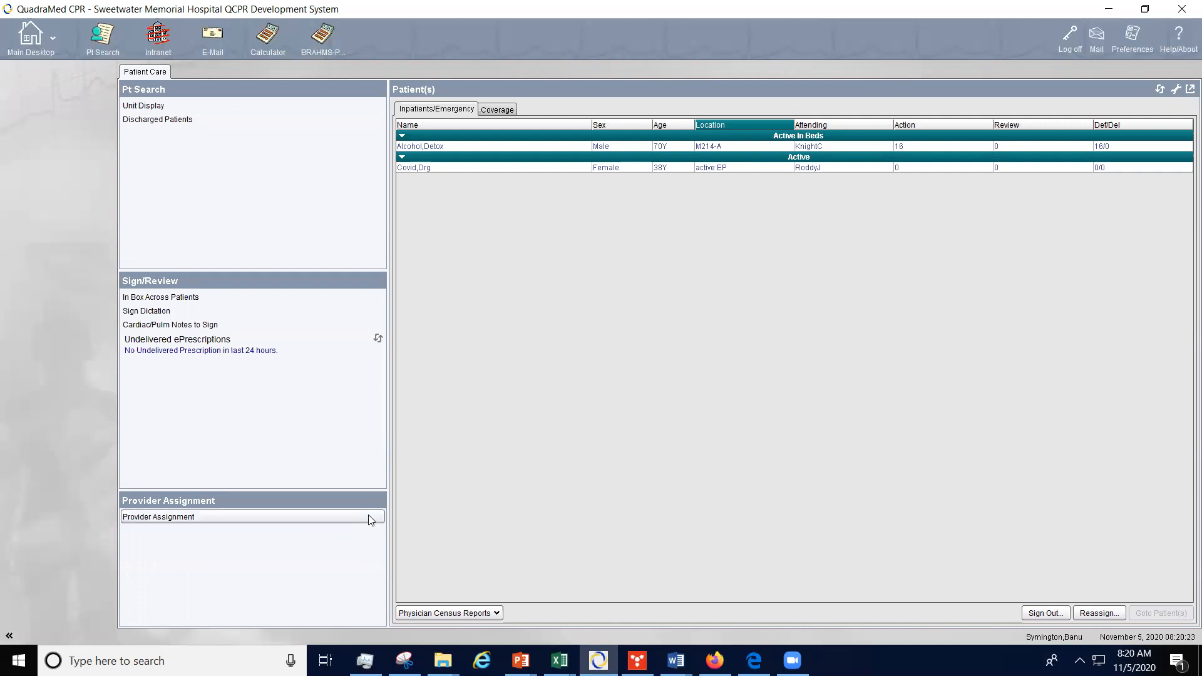
Step: Open Provider Assignment, list all patients with -, and select the patient in bed I259-A
left_click(219, 516)
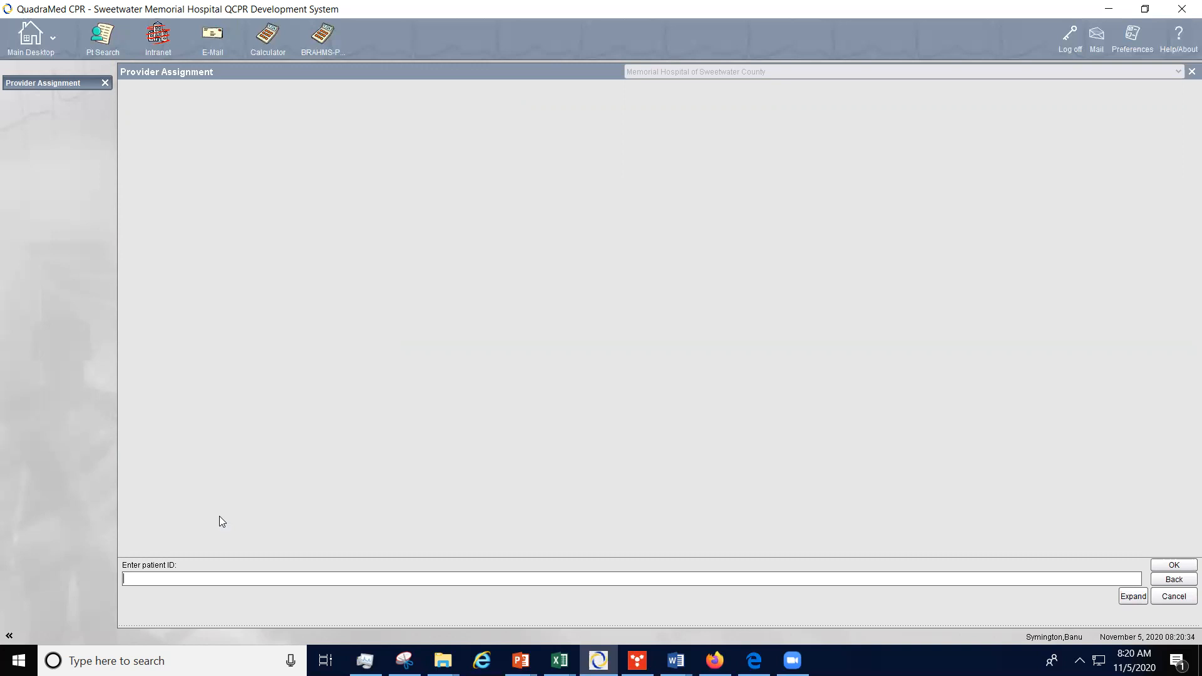
type("-")
key("Return")
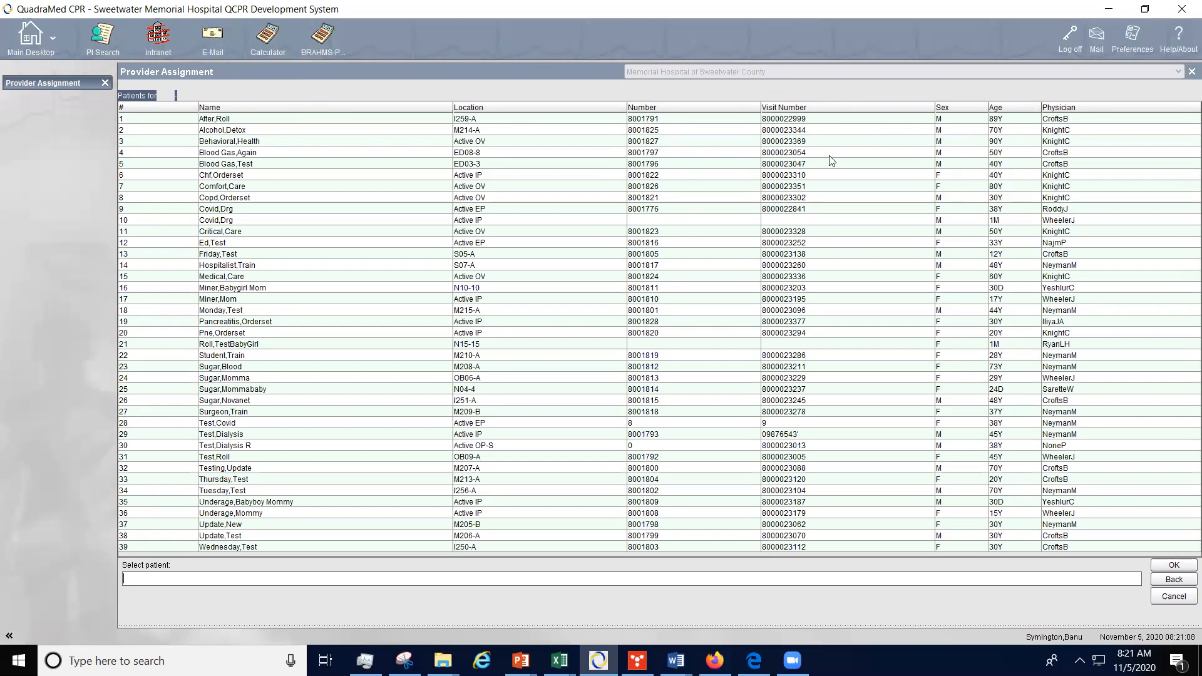
left_click(795, 118)
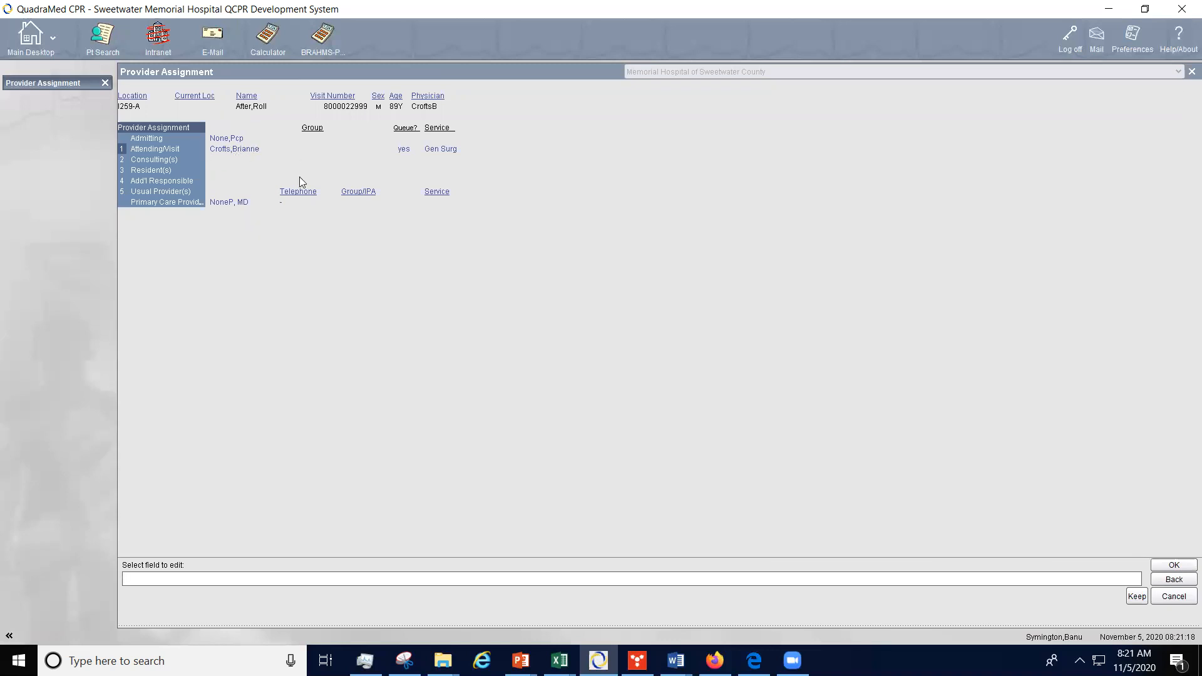
Step: Add the current user as a consulting physician for this patient
left_click(166, 158)
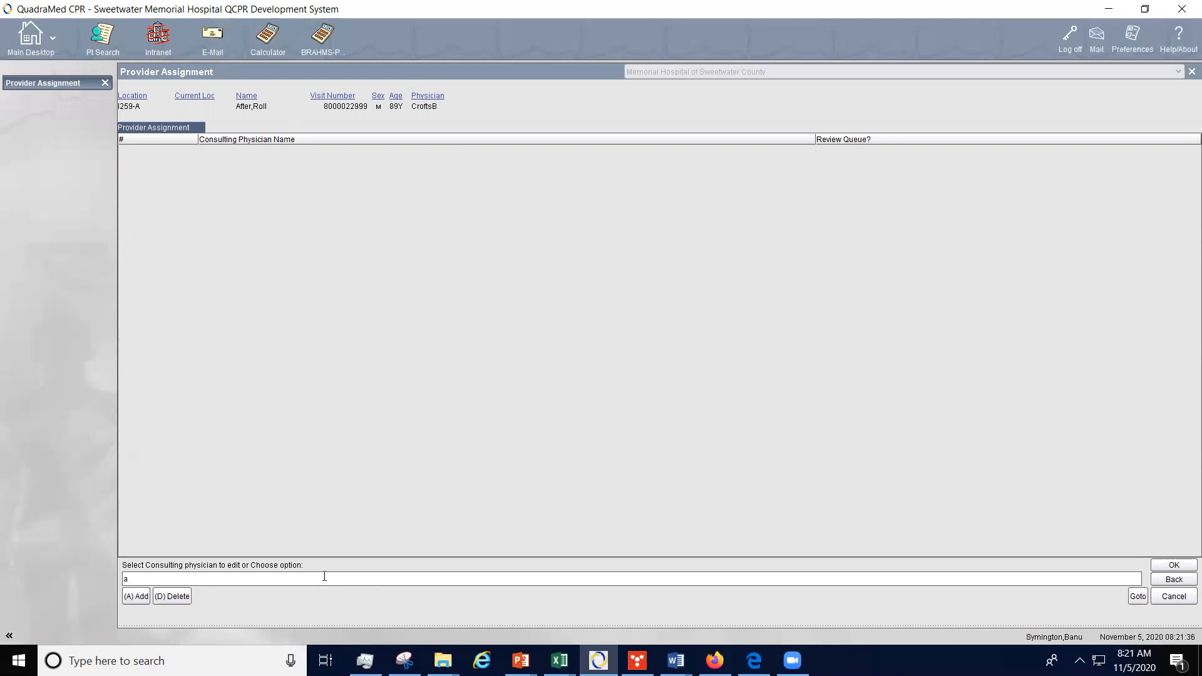
left_click(135, 597)
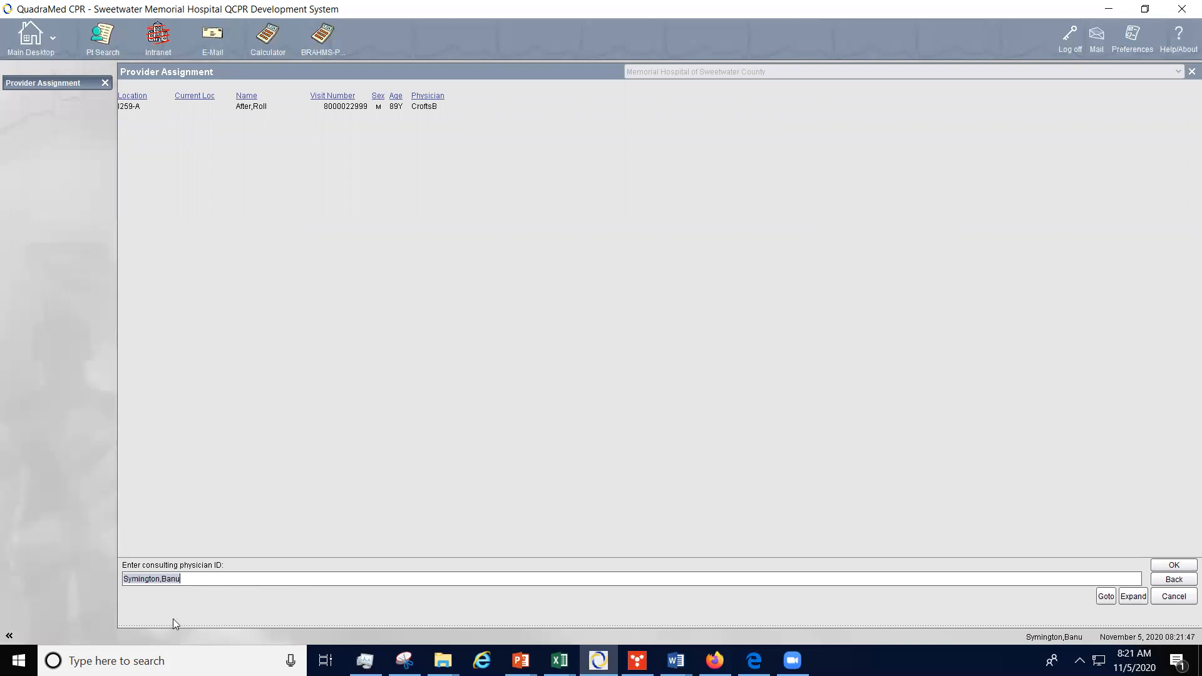
left_click(1184, 565)
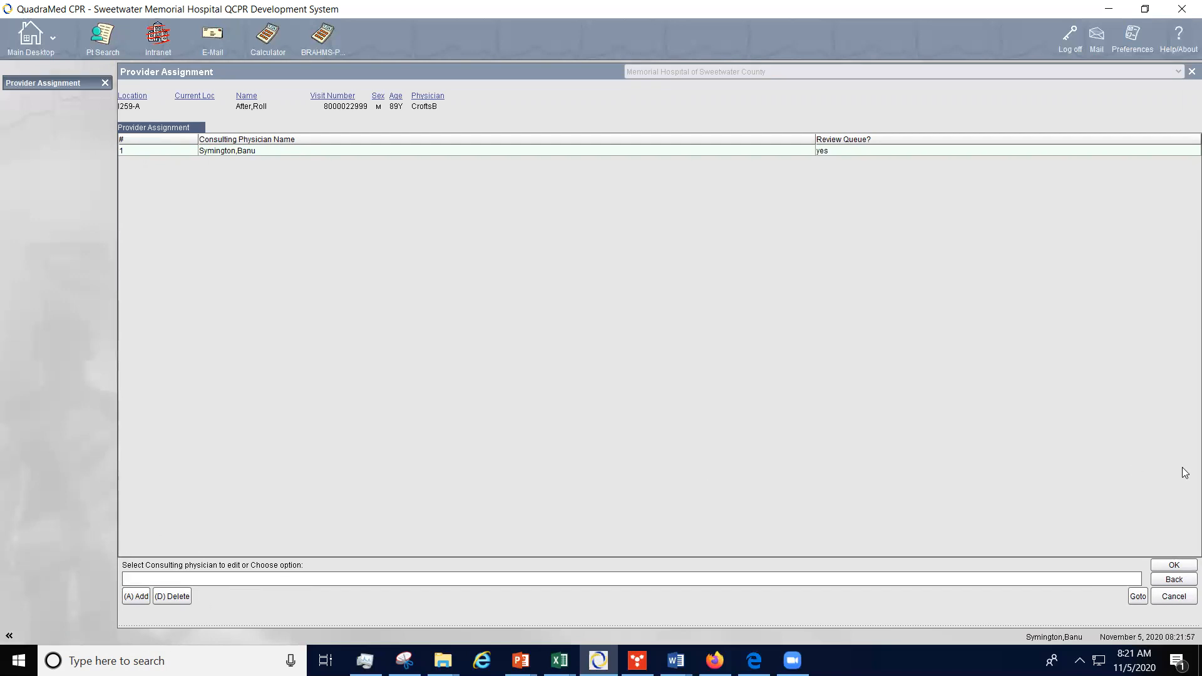
left_click(1175, 566)
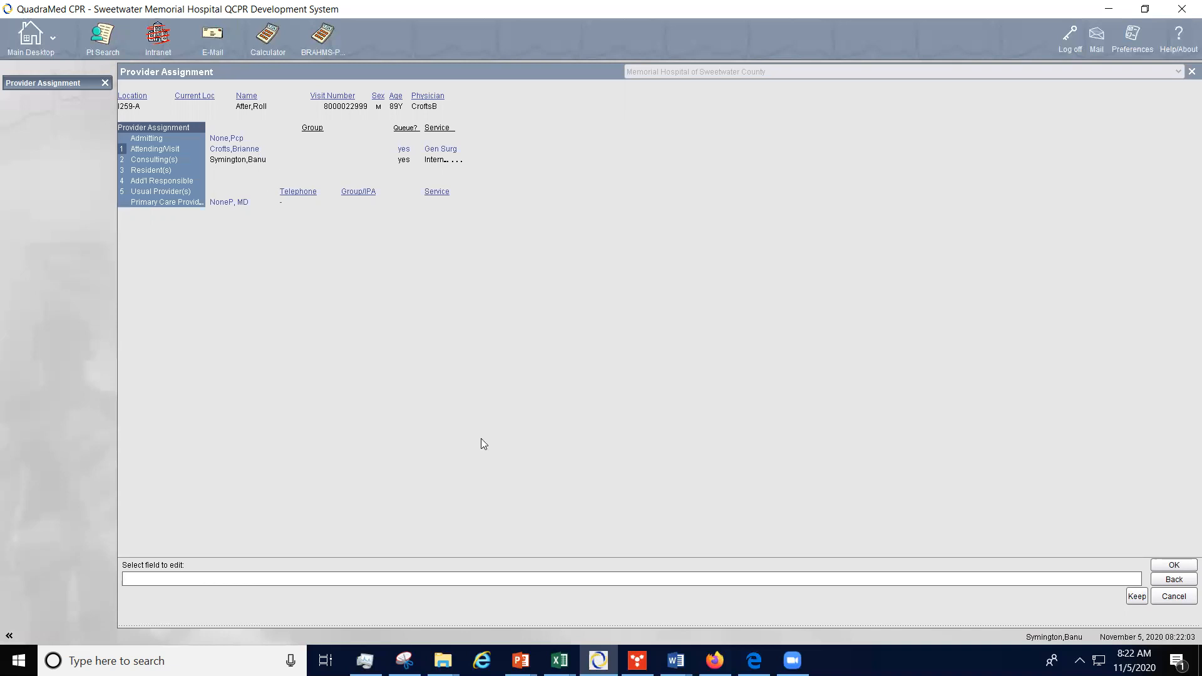
Step: Accept the provider assignment changes
left_click(1168, 564)
type("e")
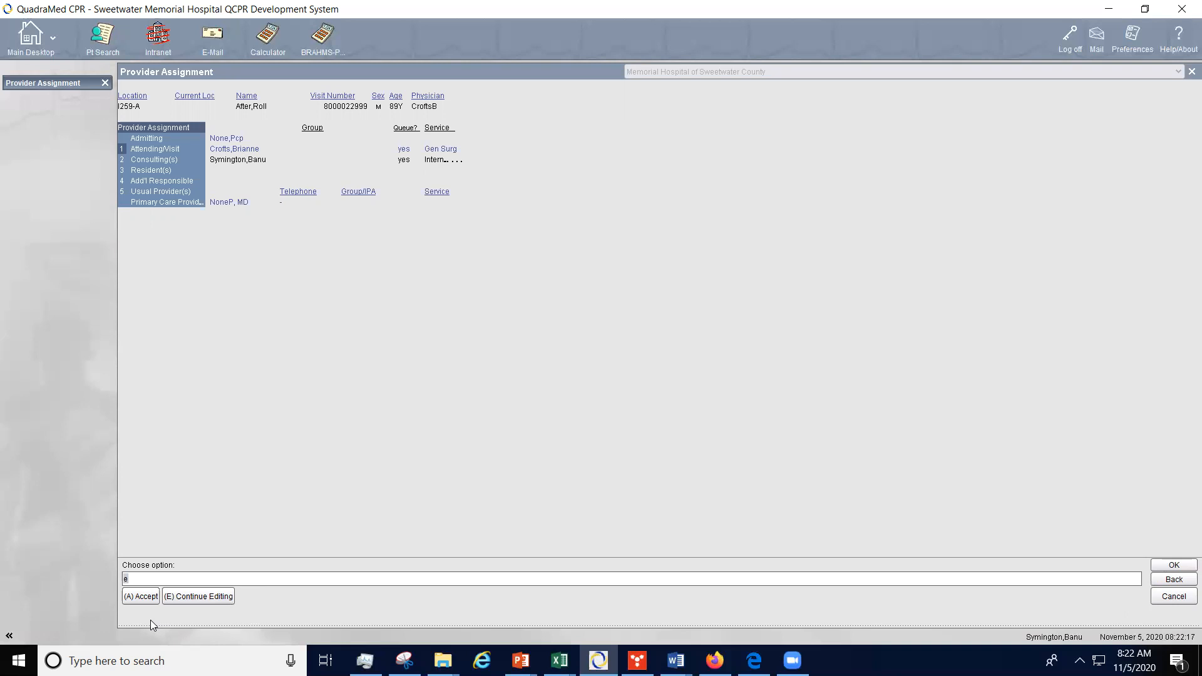
left_click(142, 598)
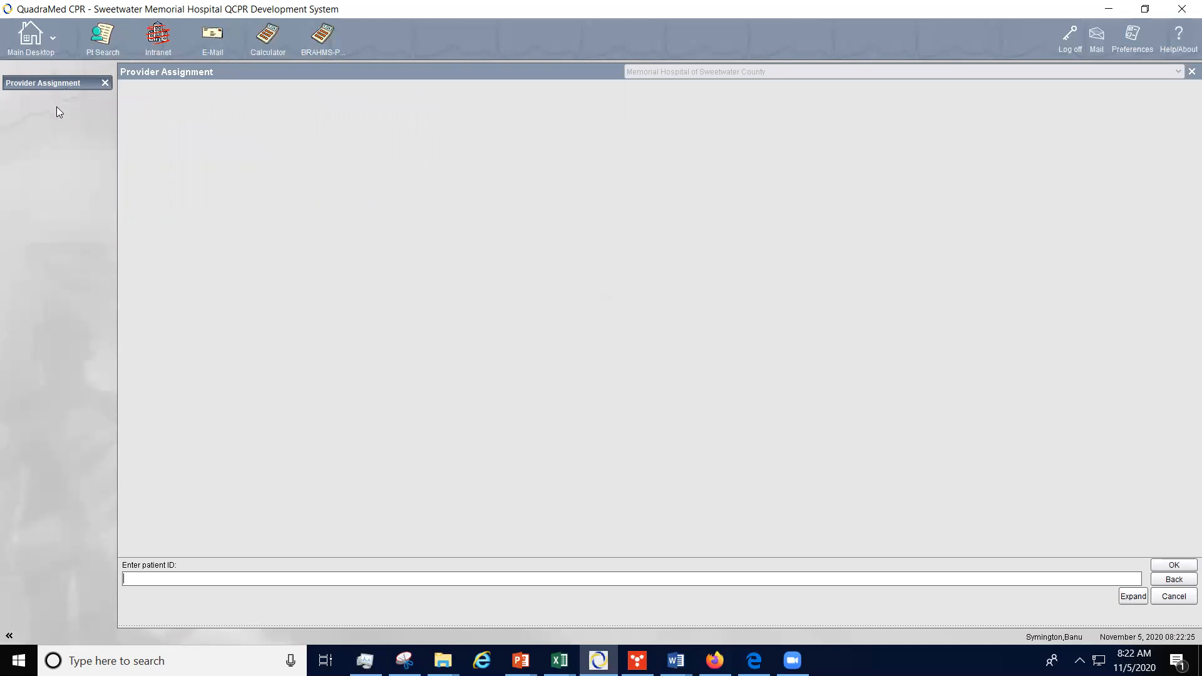
Step: Close the patient list and Provider Assignment tabs and refresh the inpatient list on the patient care desktop
left_click(106, 38)
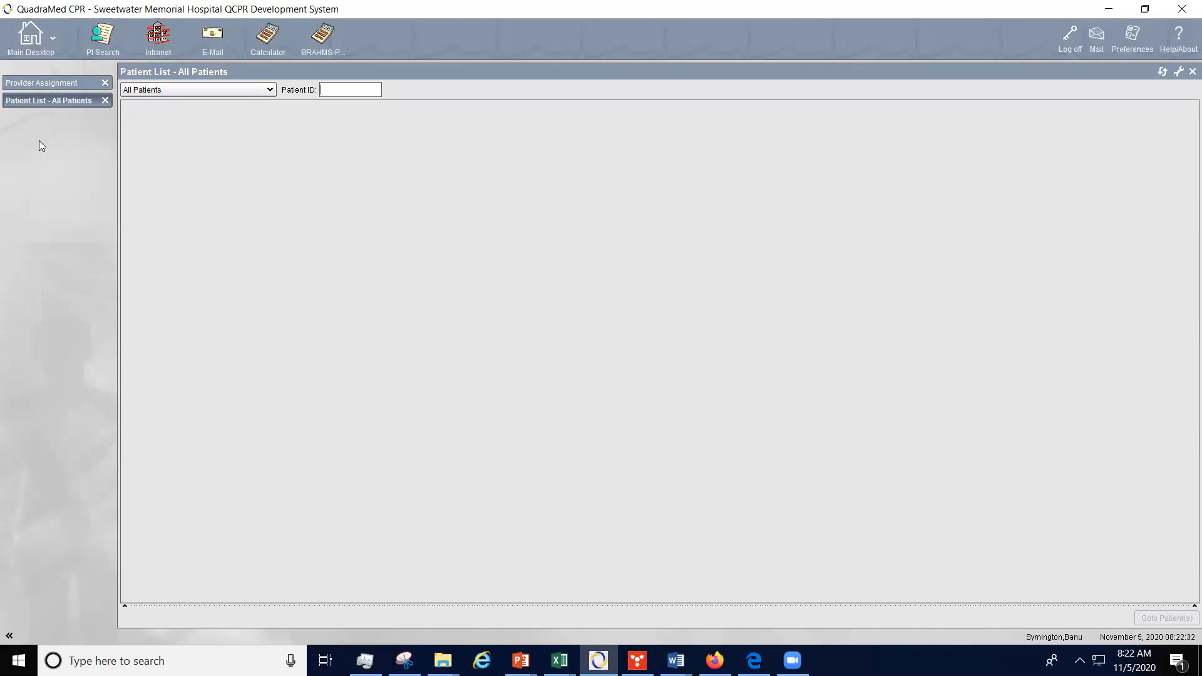
left_click(105, 100)
left_click(105, 83)
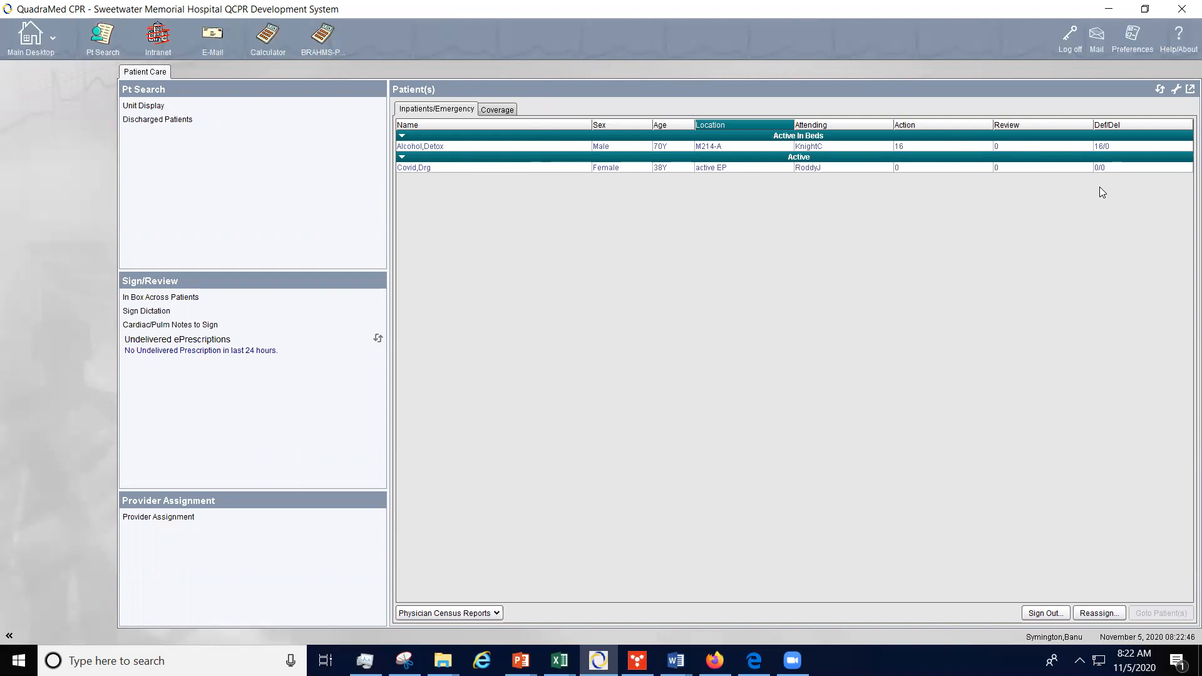
left_click(1159, 90)
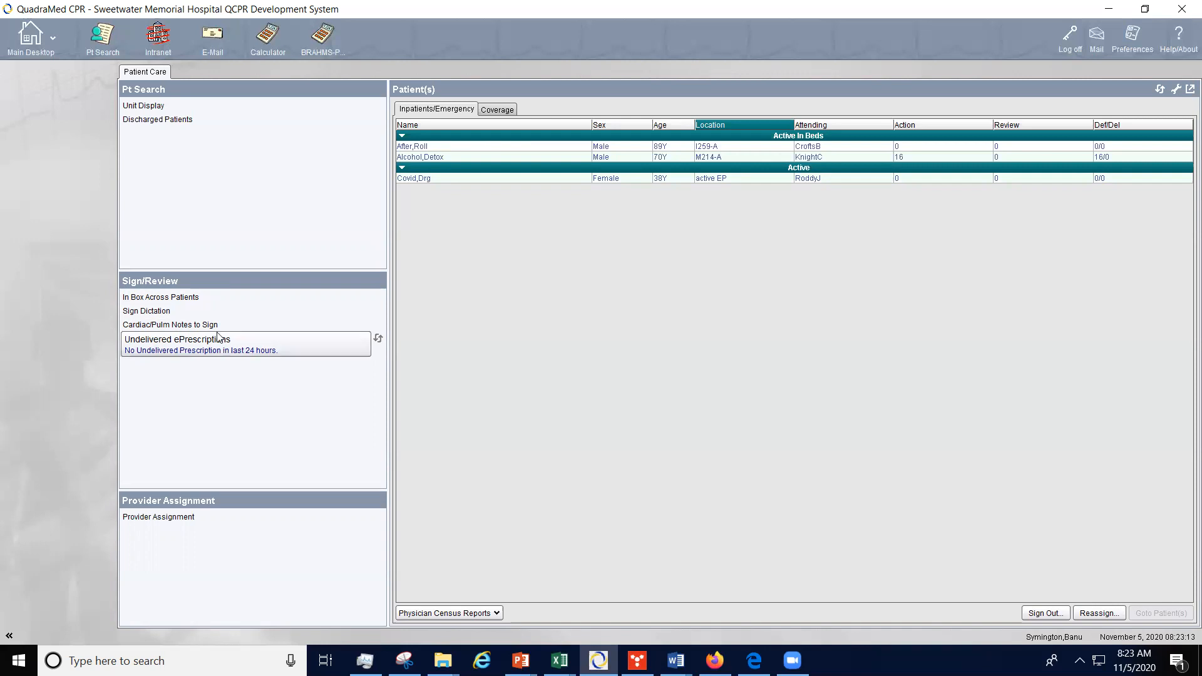
Step: Open the chart of the patient in bed M214-A and review the patient's cautions and allergies
double_click(584, 159)
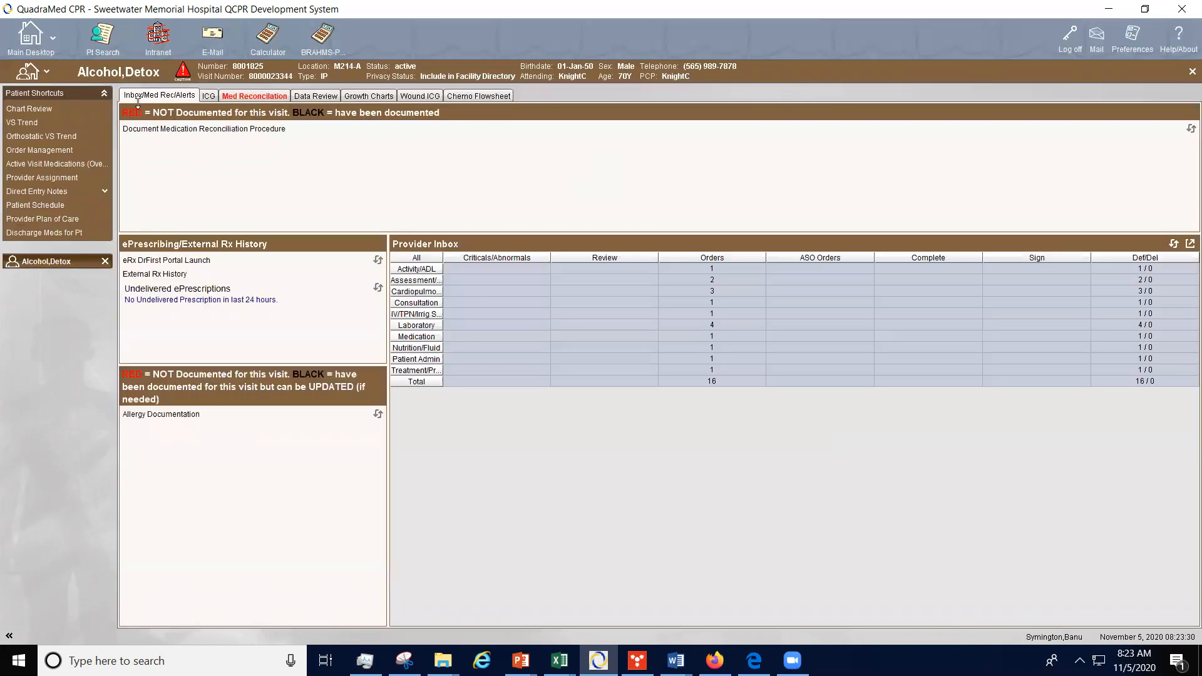
left_click(29, 41)
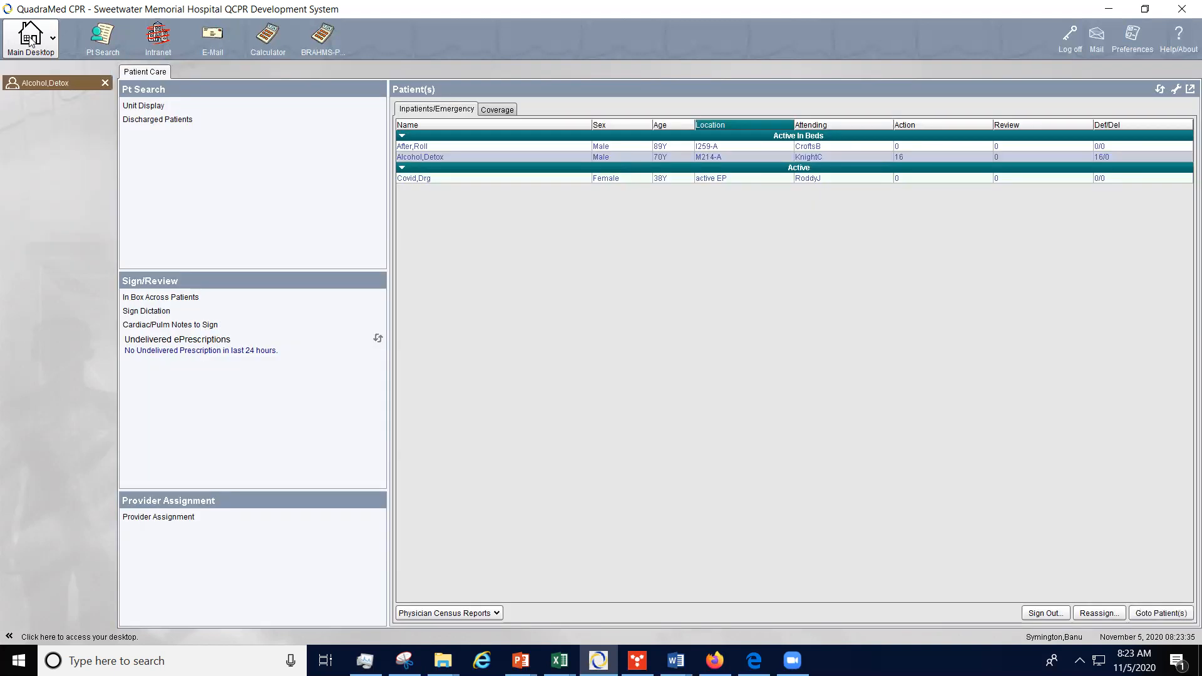
left_click(55, 82)
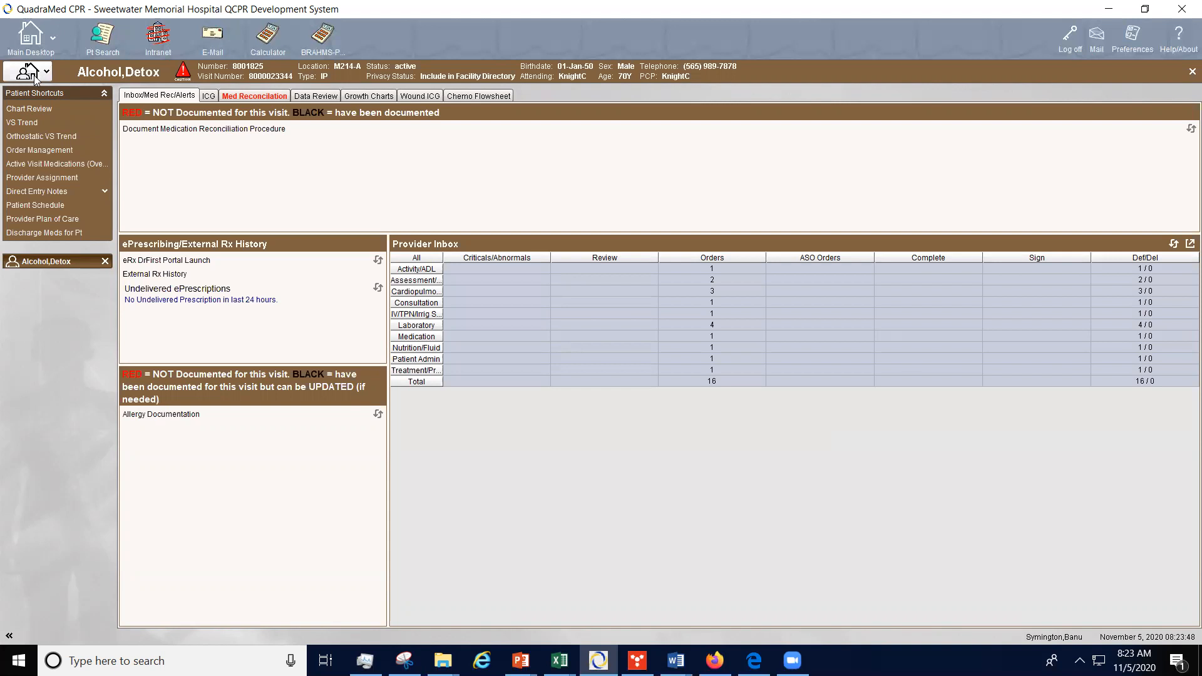
left_click(182, 77)
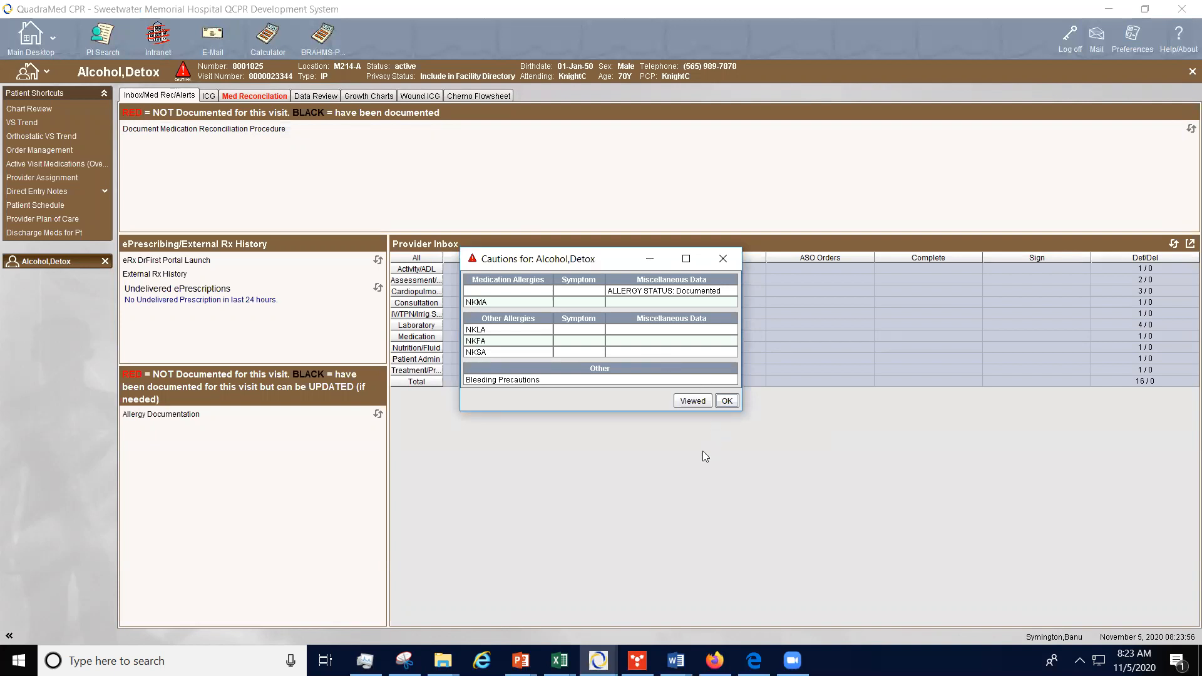
left_click(726, 402)
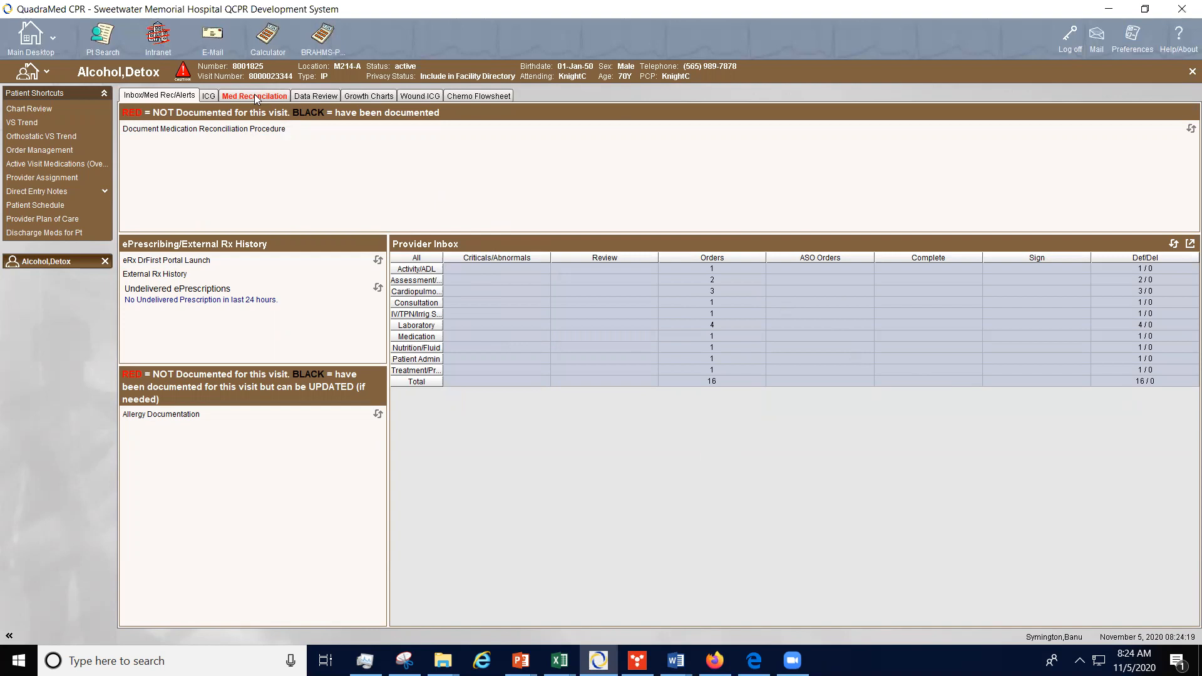
Step: Open Chart Review for this patient, view the Laboratory events, and return to the review options
left_click(35, 109)
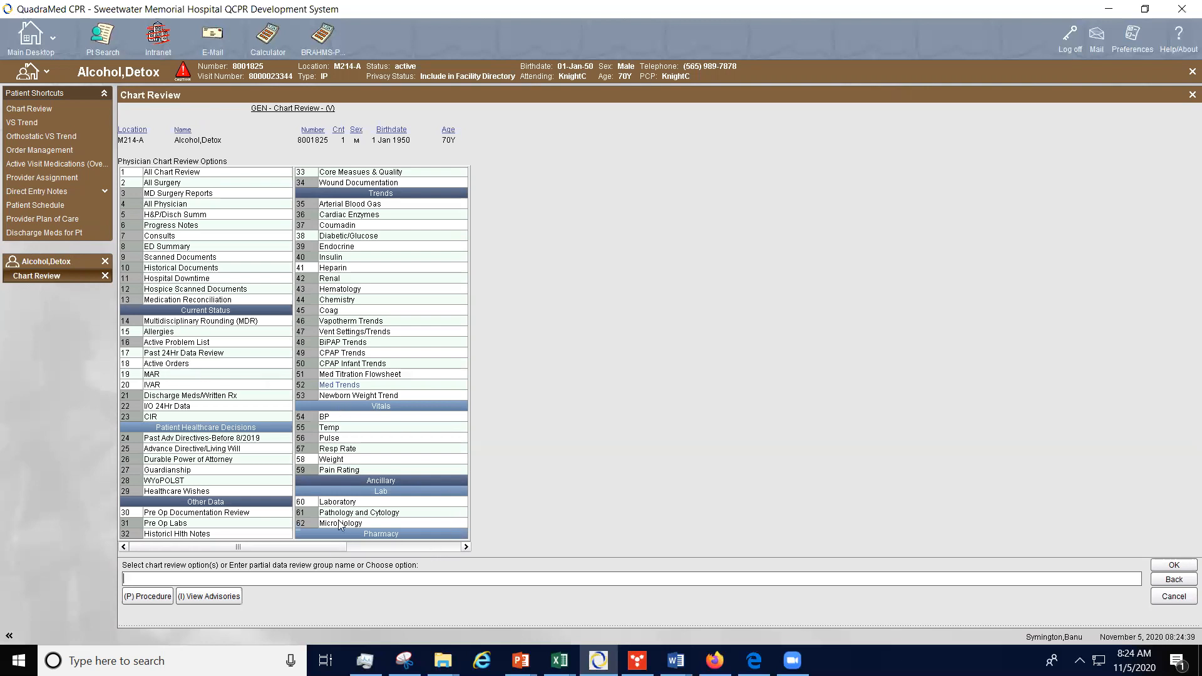
left_click(367, 503)
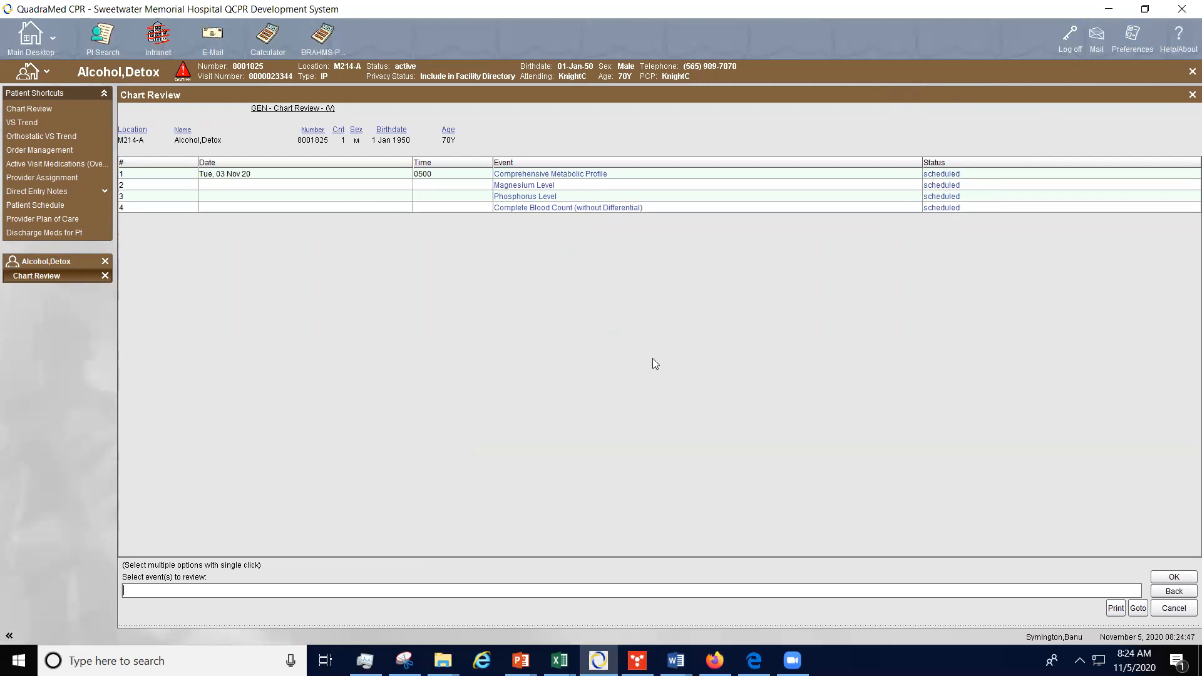
left_click(1172, 577)
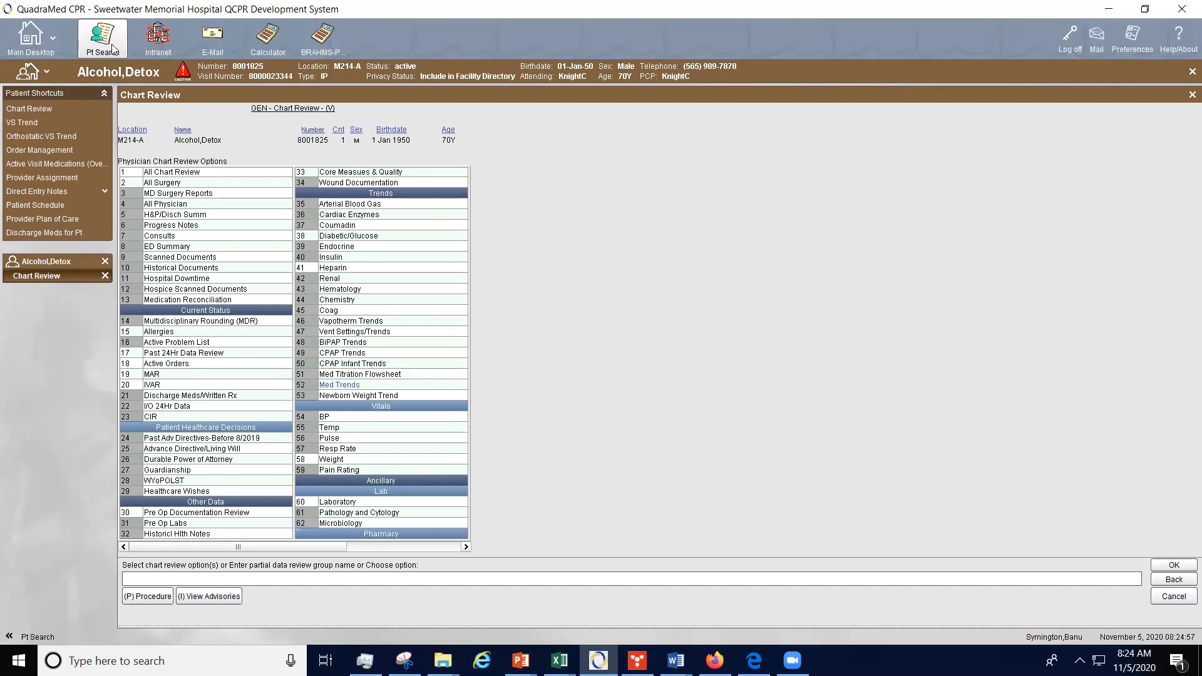
Step: From the Unit Display open the chart of the patient in bed M209-B and open its Chart Review
left_click(16, 37)
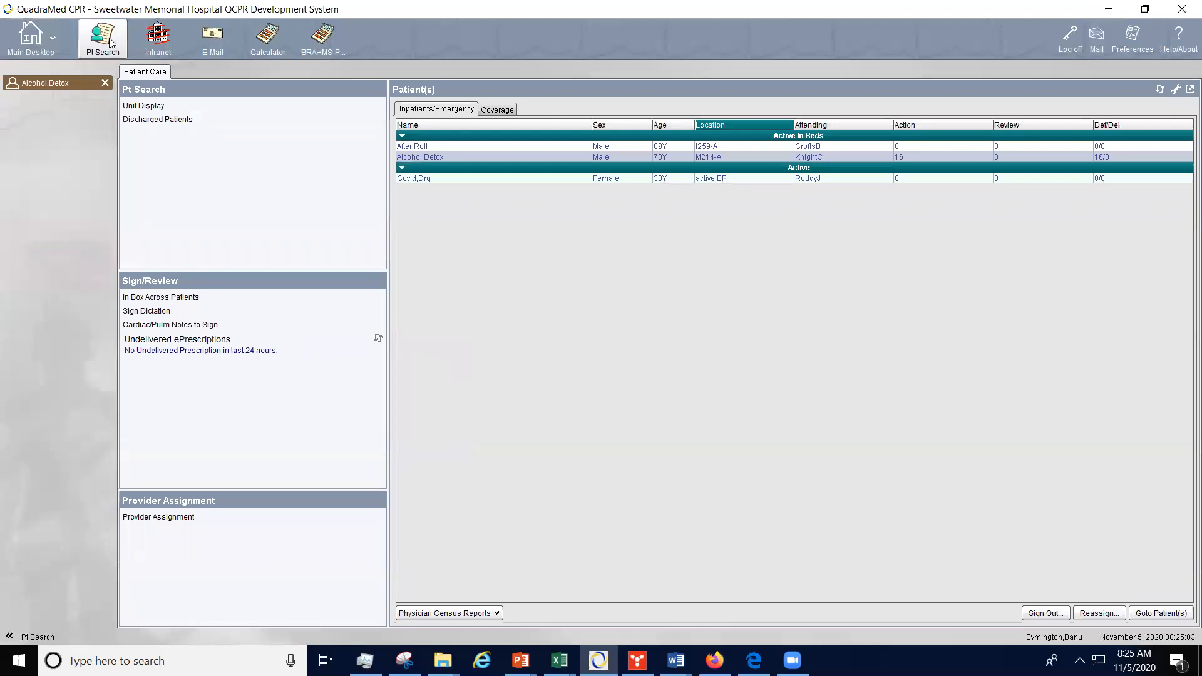
left_click(143, 105)
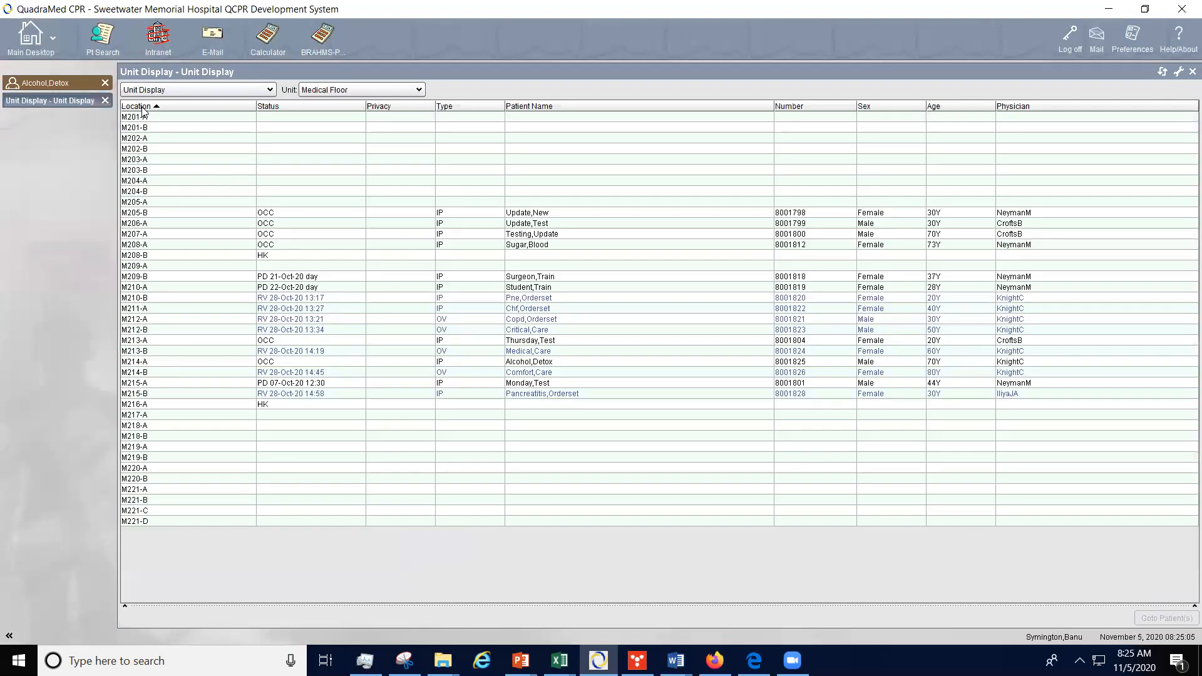
left_click(559, 280)
double_click(557, 275)
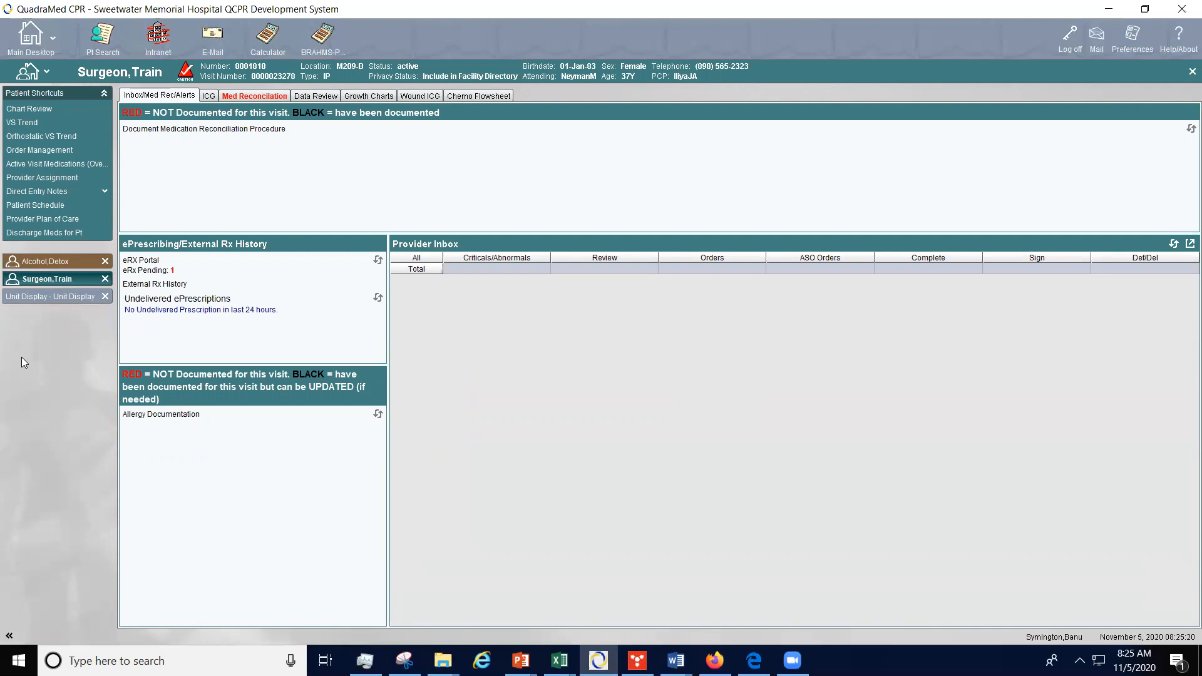
left_click(23, 109)
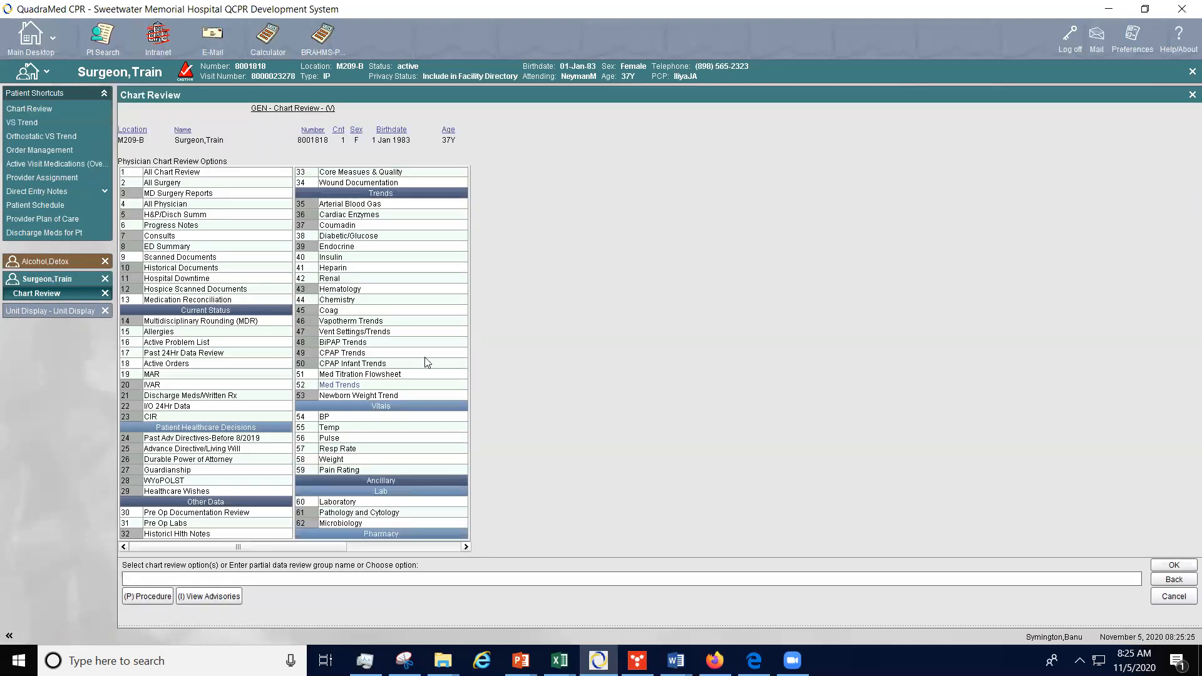
Step: Open the Laboratory events, view the first Basic Metabolic Profile result, and move to the next event
left_click(339, 502)
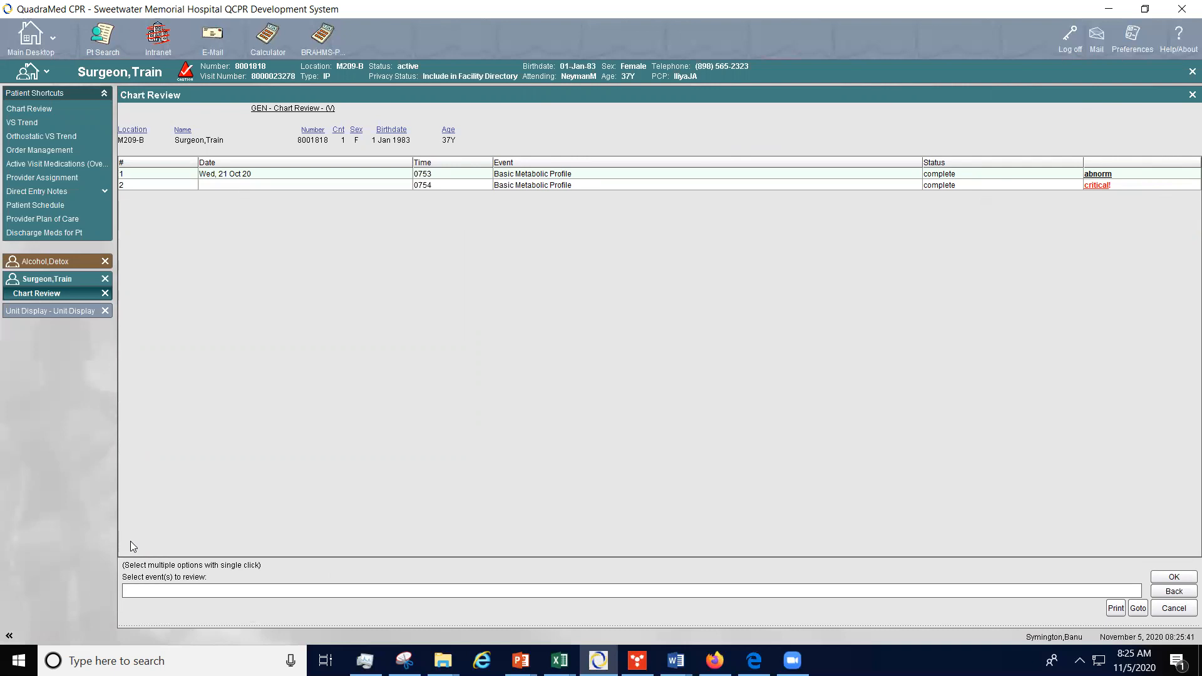
double_click(665, 175)
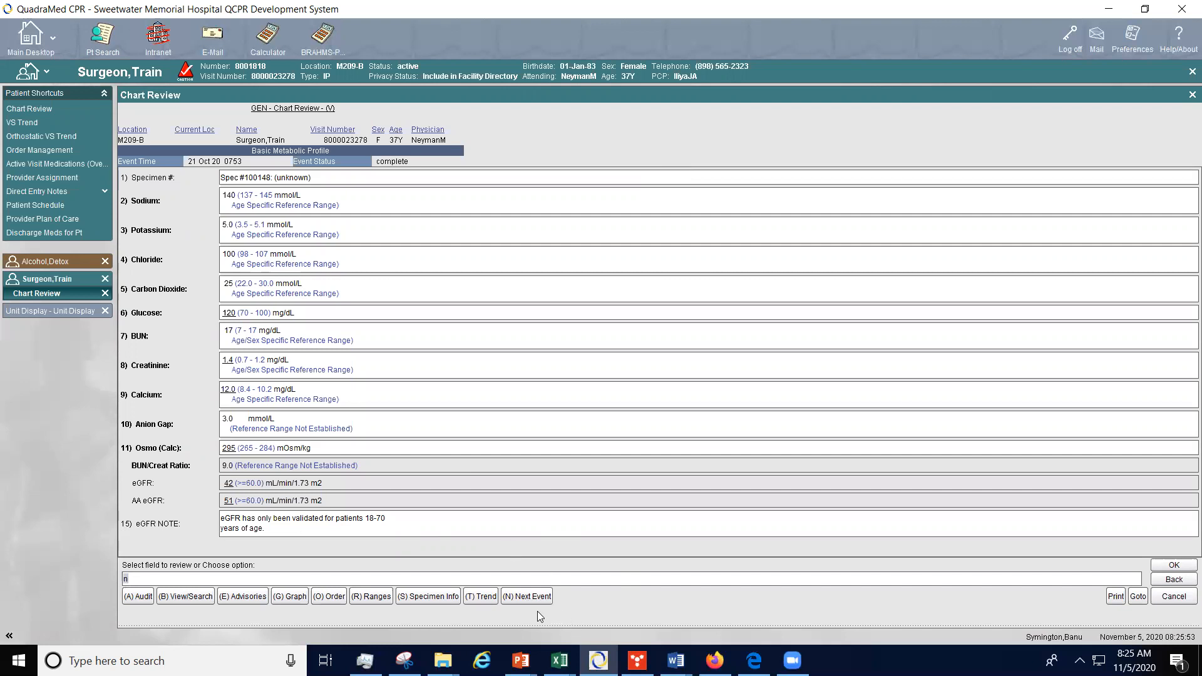
key("Return")
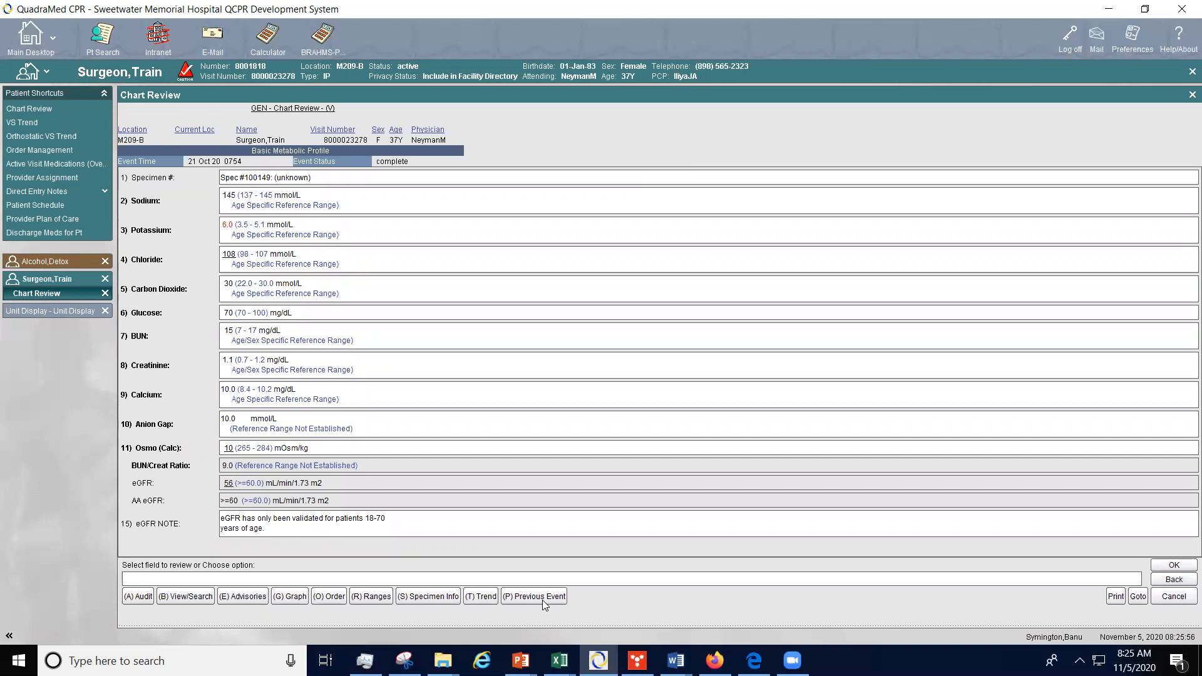
Step: Return to the previous Basic Metabolic Profile event, display its trend table, and close the trend
left_click(542, 596)
type("n")
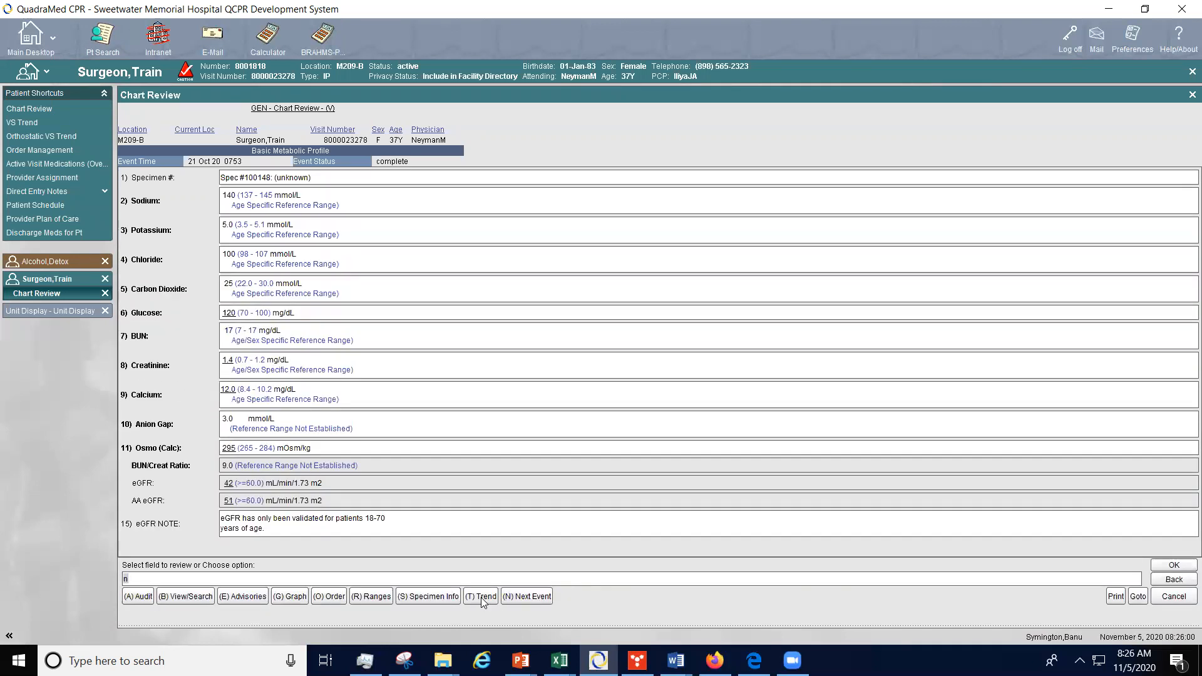
left_click(481, 595)
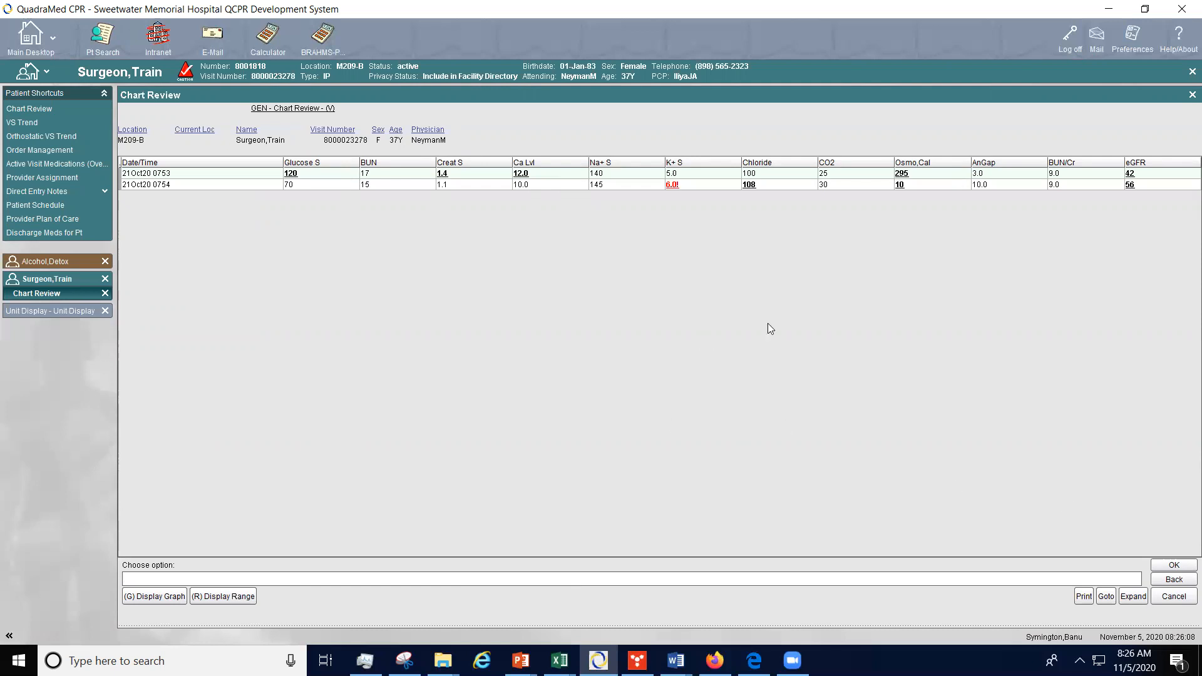
left_click(1174, 565)
left_click(1175, 566)
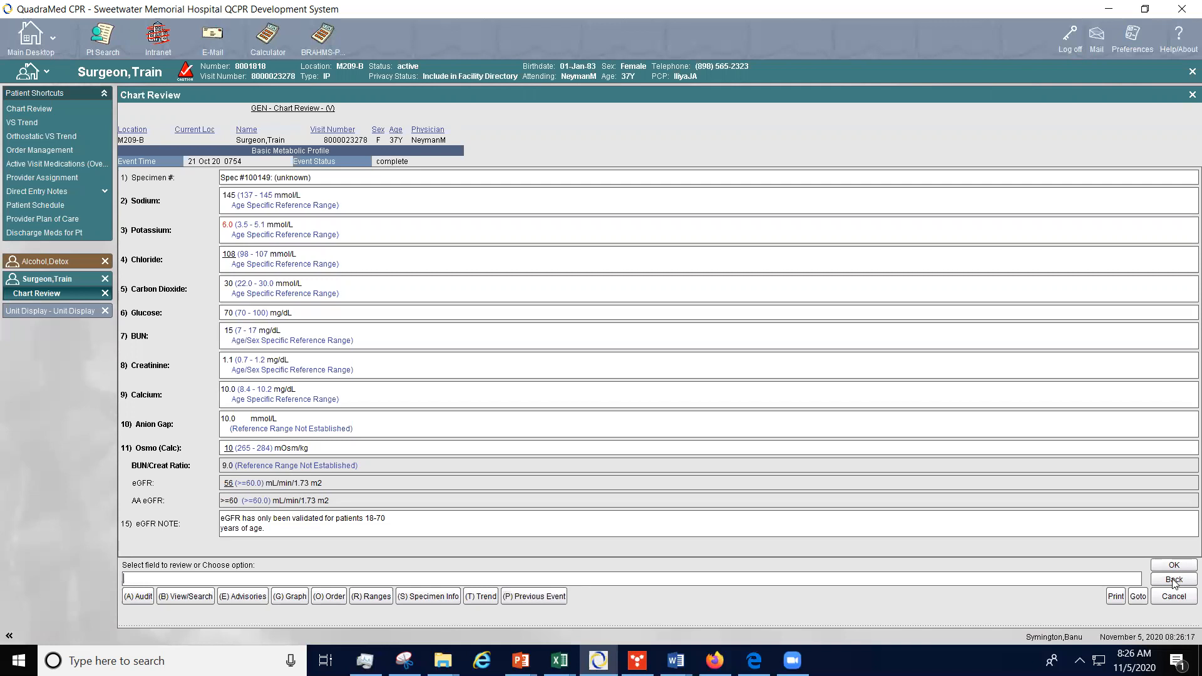
Step: Go back to the review options and search procedures for "basic", choosing Basic Metabolic Profile, then go back
left_click(1173, 581)
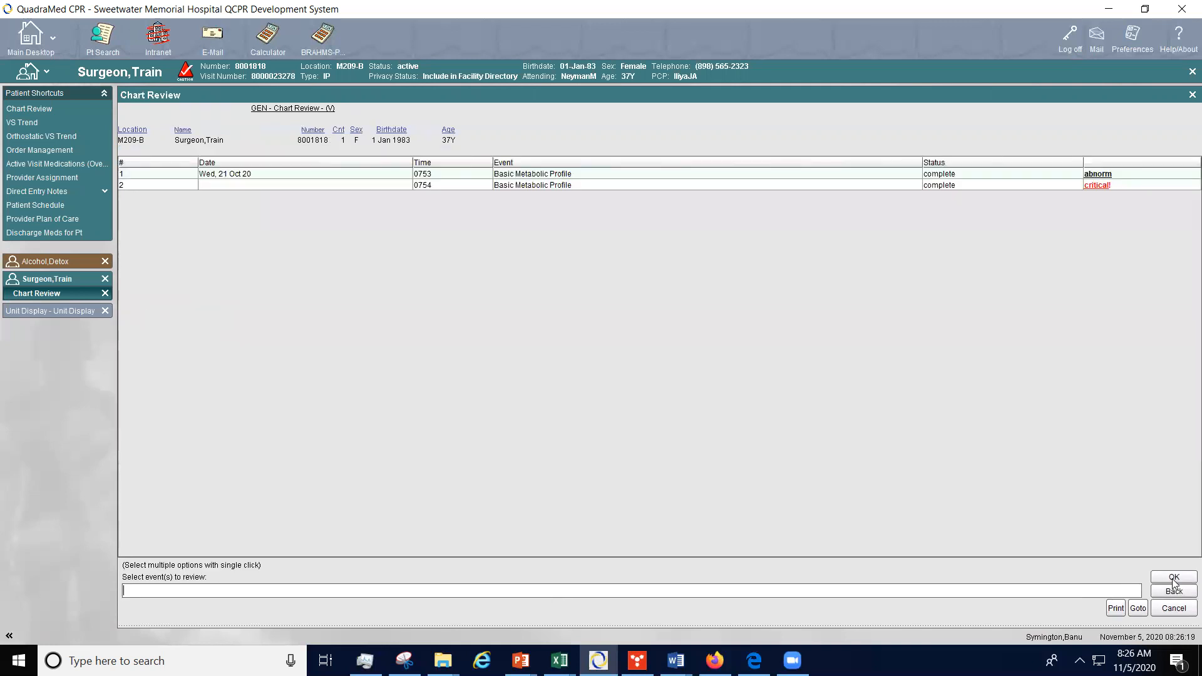
left_click(1181, 591)
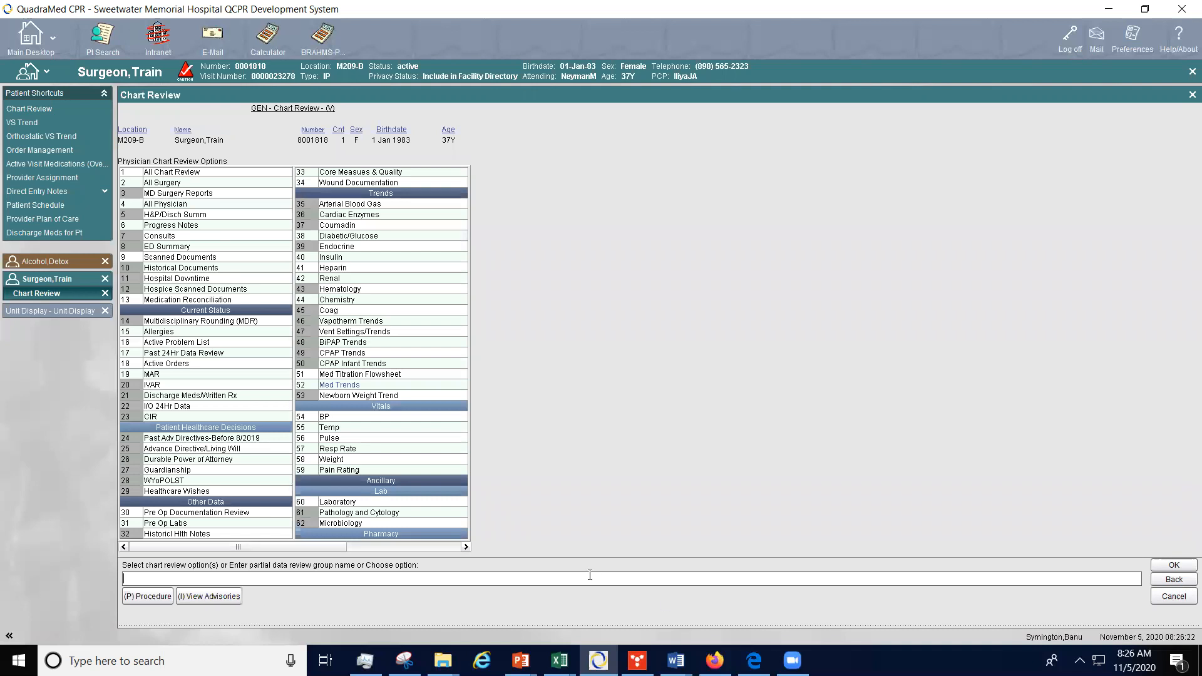
left_click(192, 577)
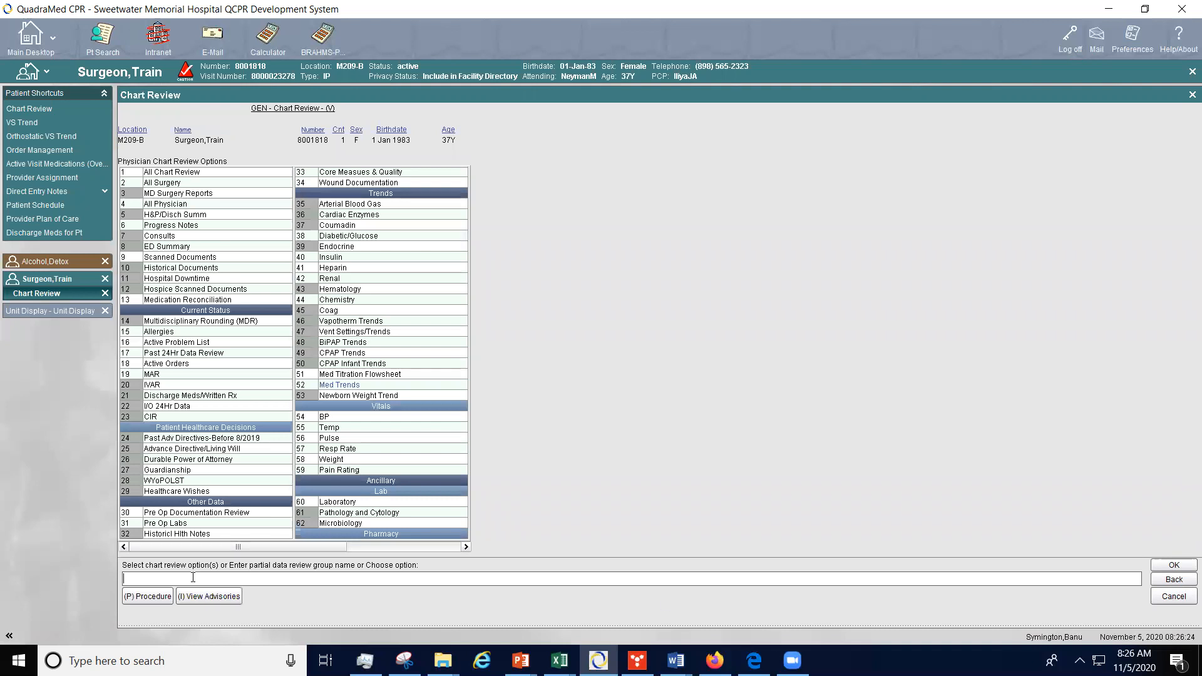
left_click(149, 596)
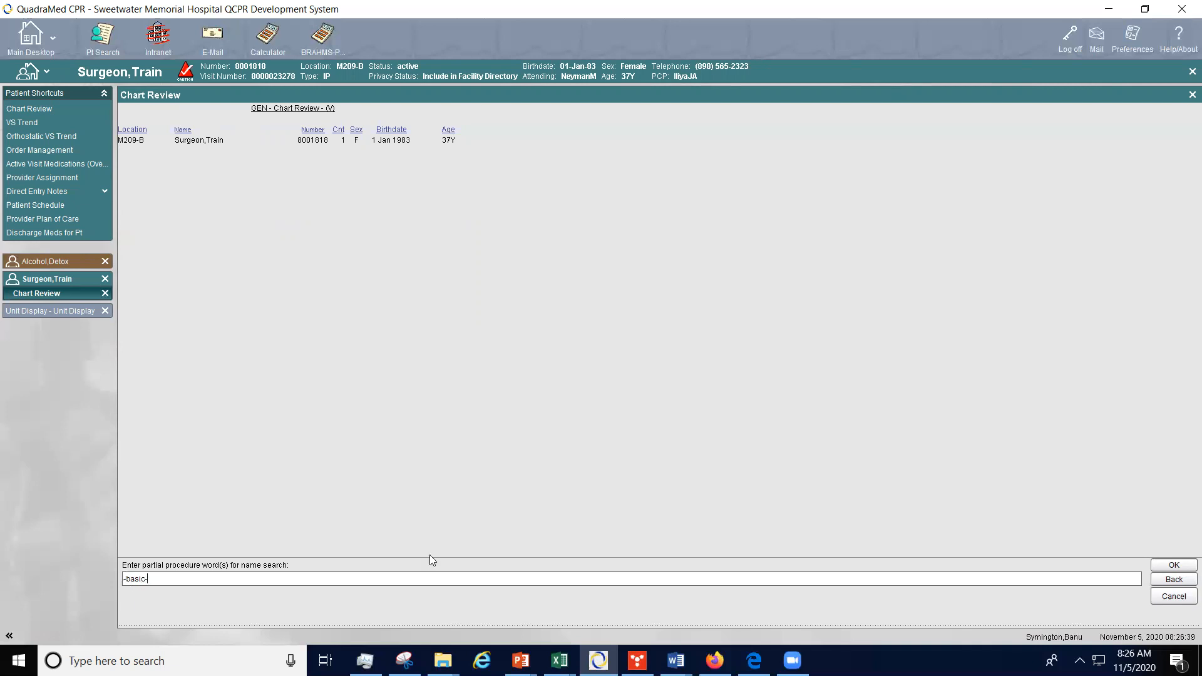
left_click(1182, 566)
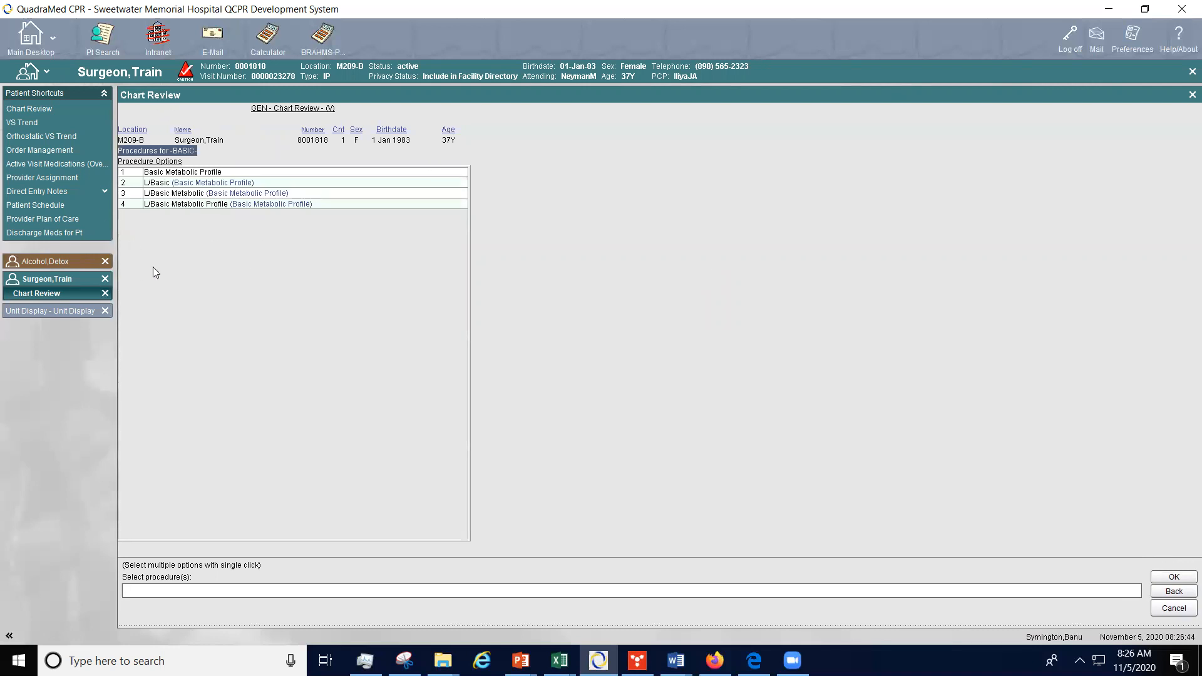
left_click(164, 173)
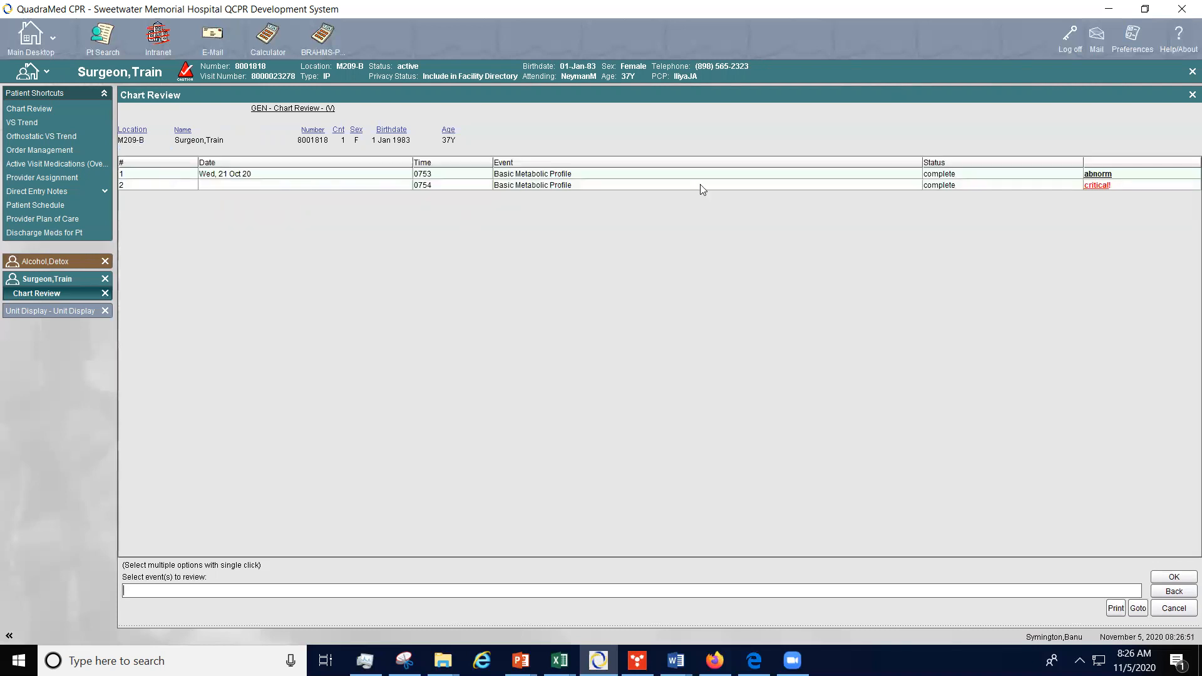
left_click(1169, 594)
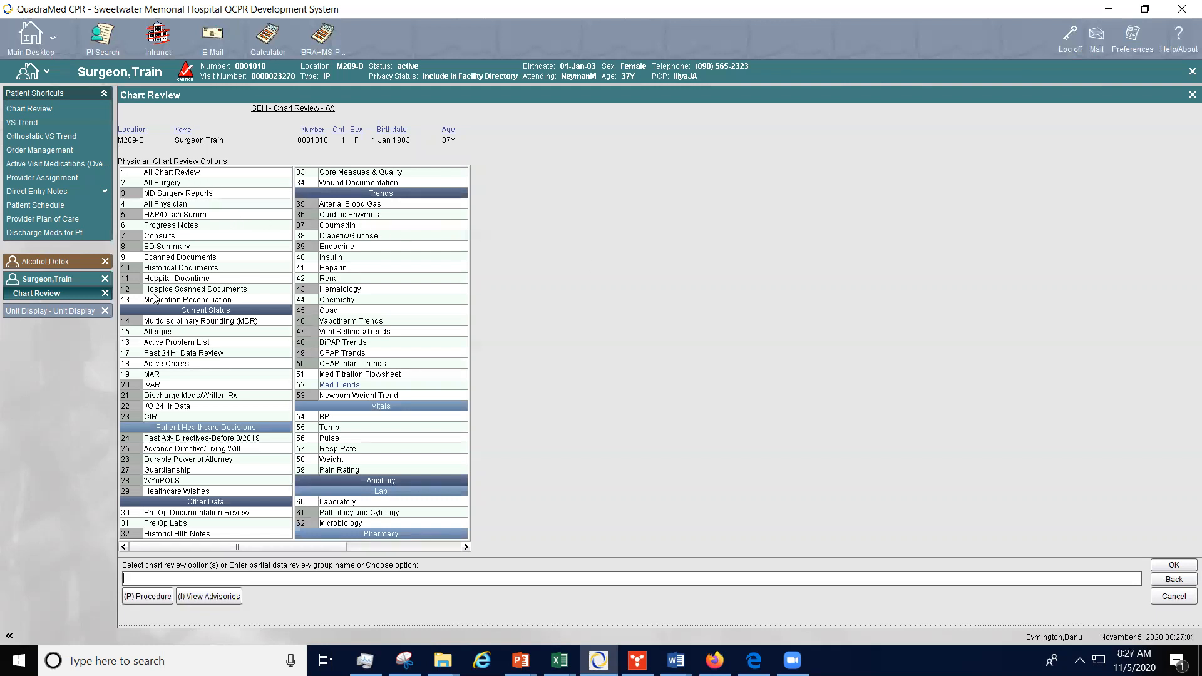
Step: Open Progress Notes, view the Provider Direct Progress Note, and display and close its report query
double_click(207, 226)
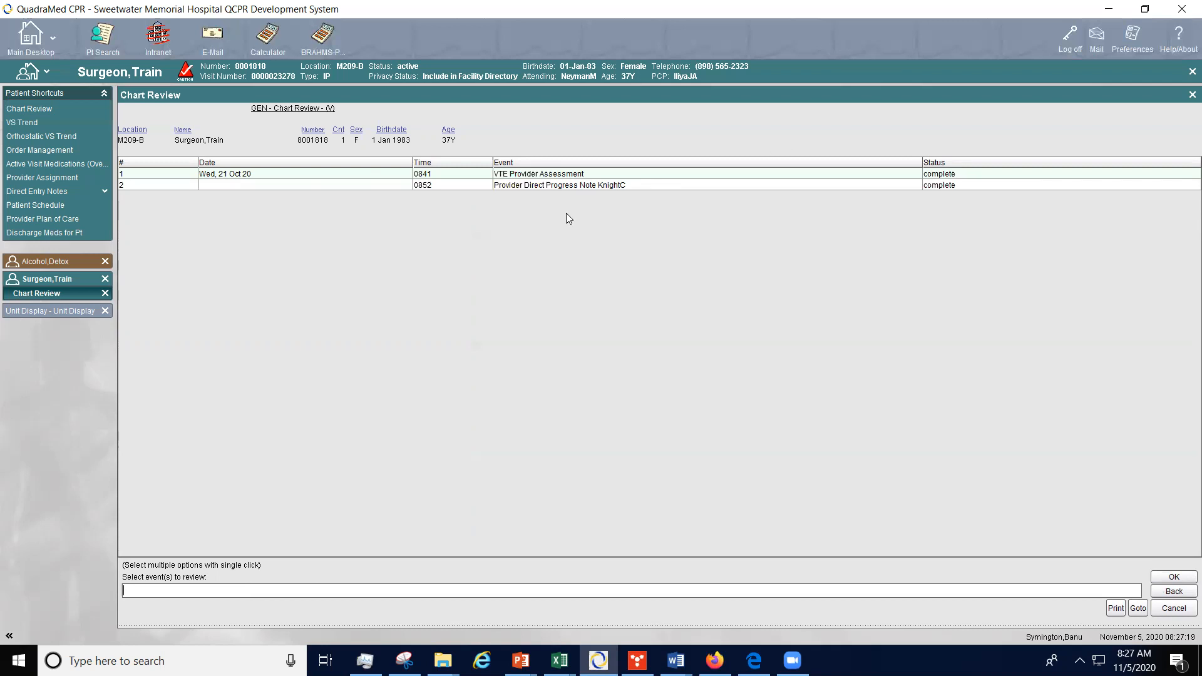
double_click(559, 185)
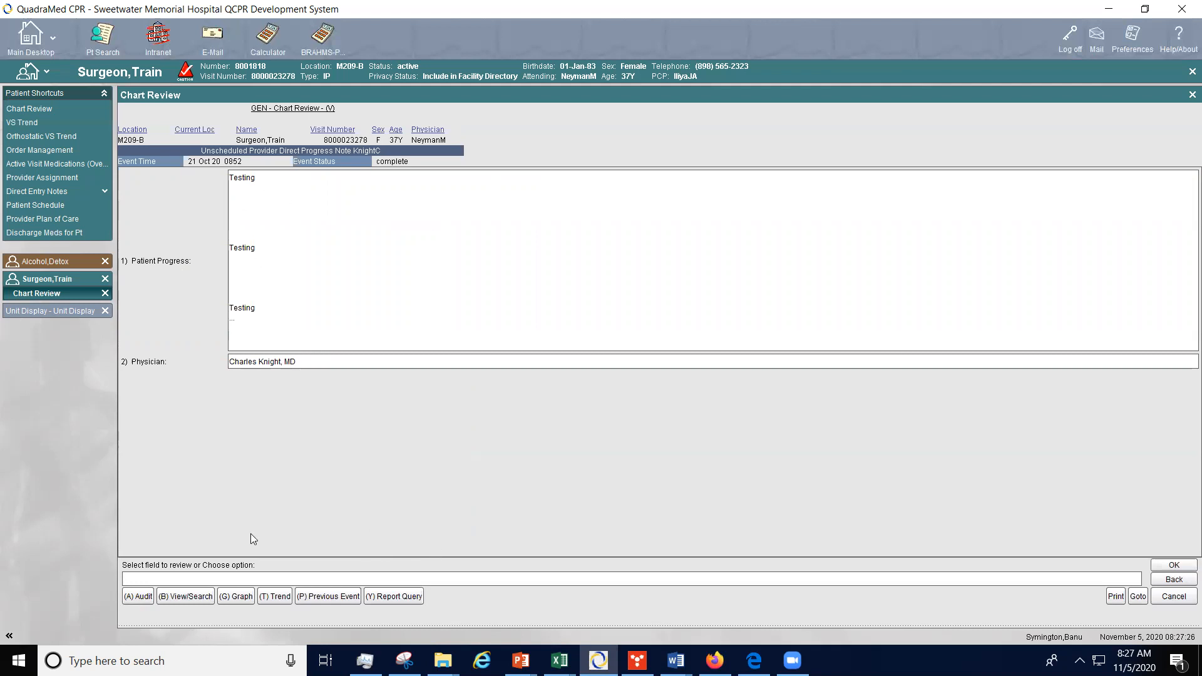
left_click(395, 598)
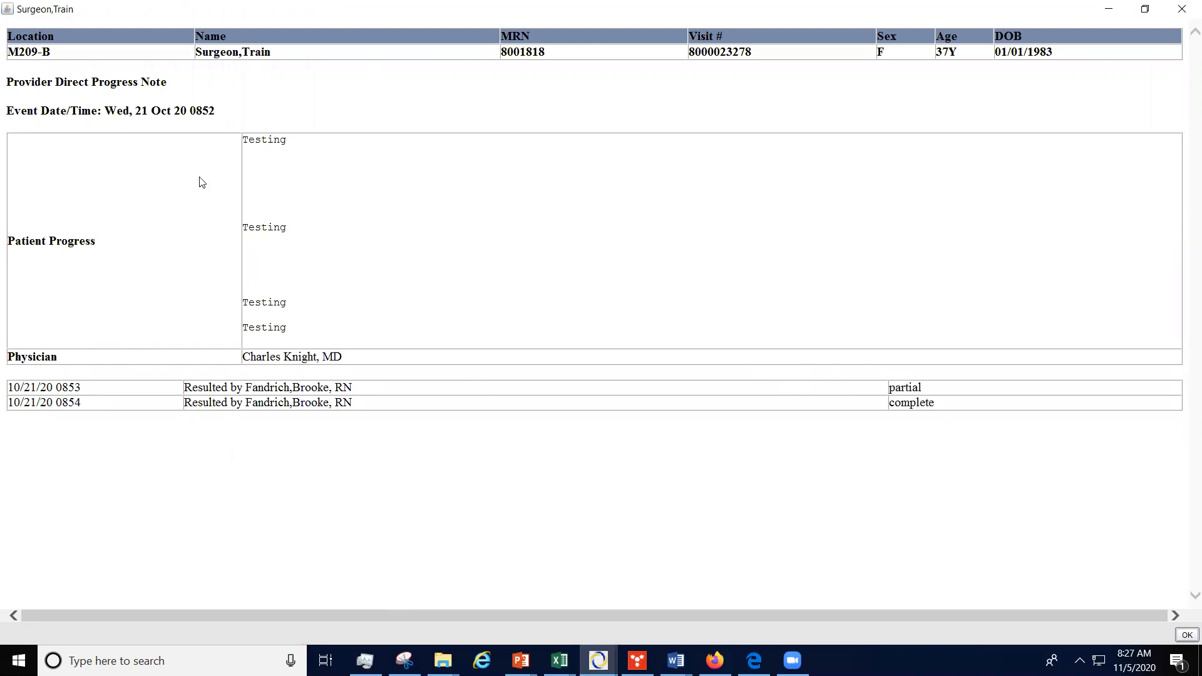
left_click(1180, 11)
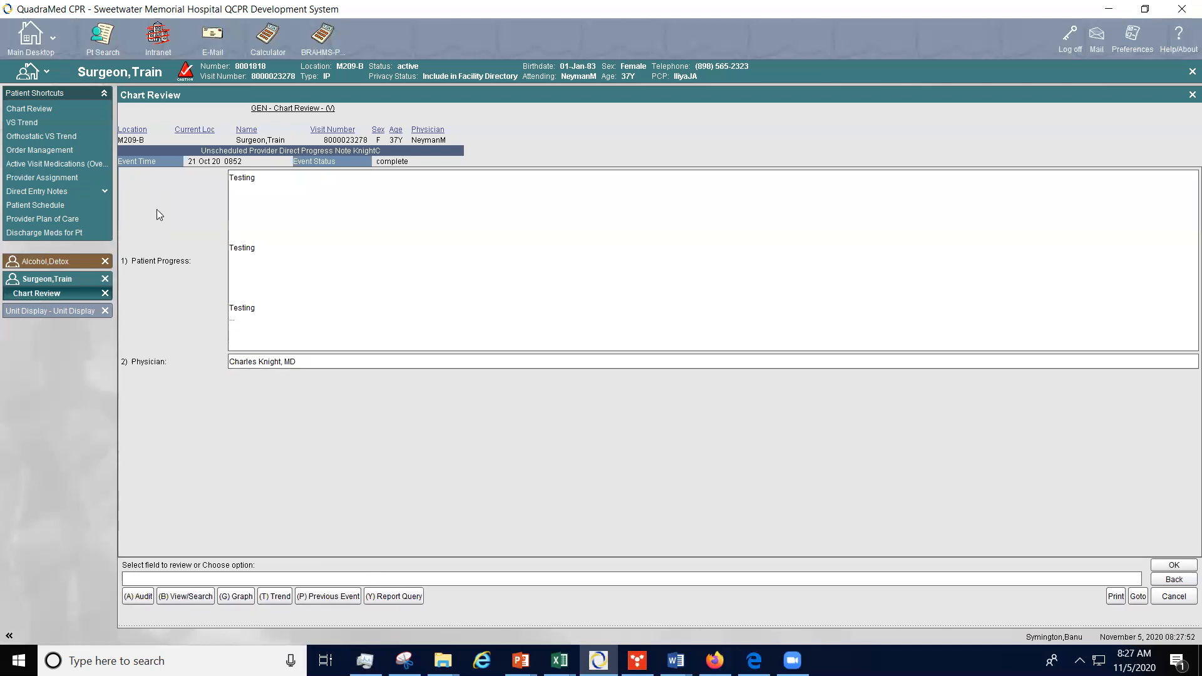
Step: Close the bed M209-B patient and the Unit Display, and switch to the bed M214-A patient's desktop
left_click(105, 279)
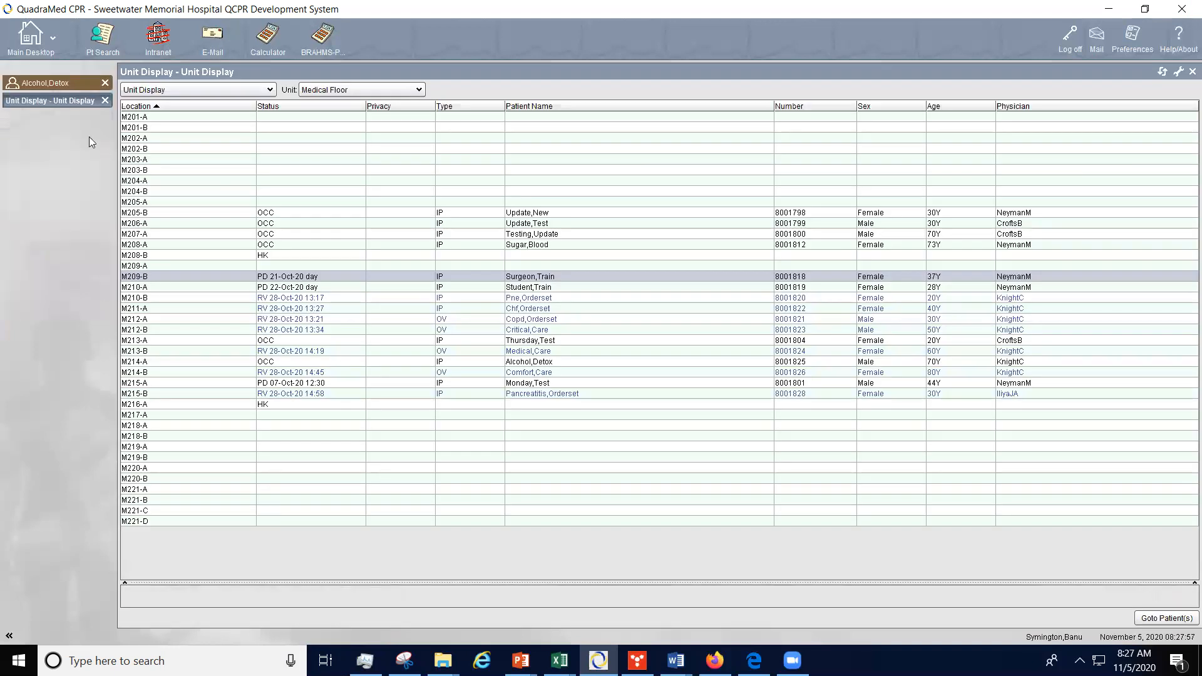
left_click(105, 101)
left_click(70, 79)
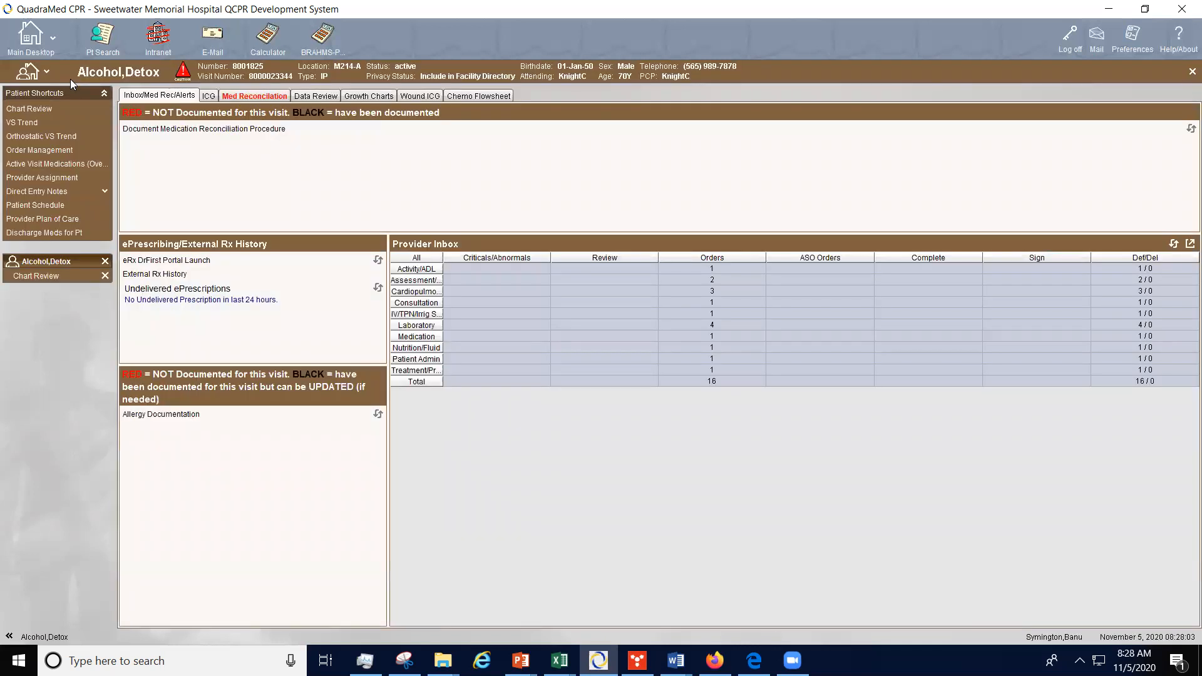
Step: Open VS Trend, Orthostatic VS Trend, Problem List and Provider Assignment for this patient
left_click(61, 124)
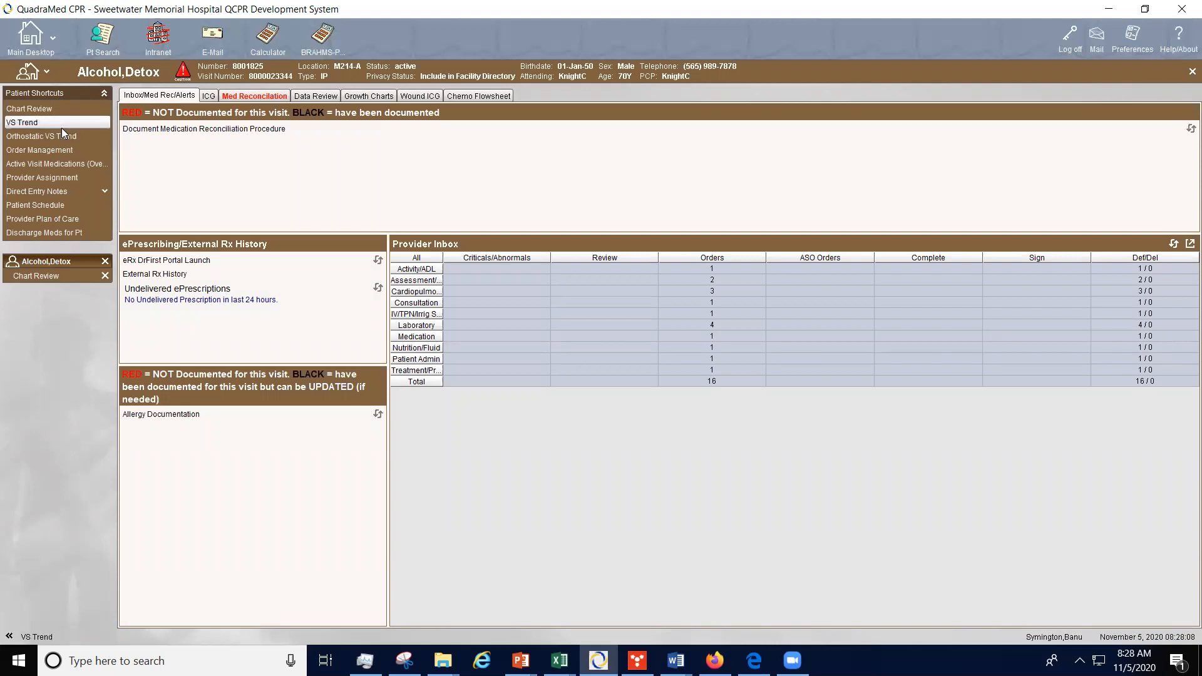
left_click(62, 137)
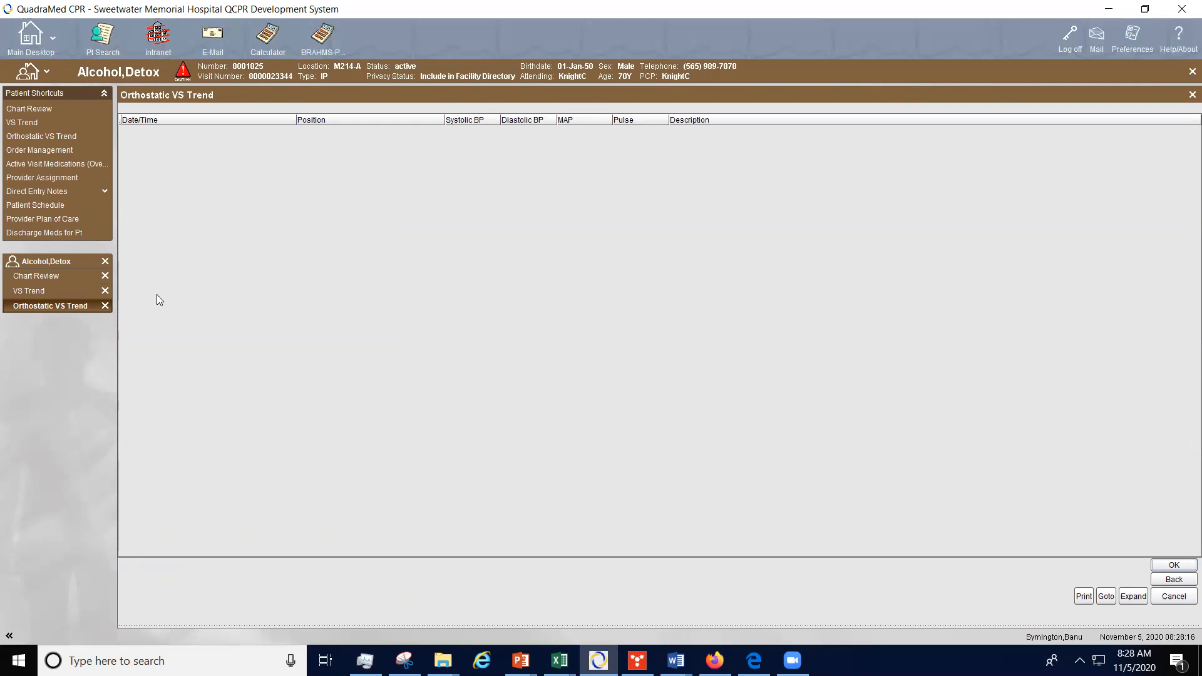
left_click(59, 149)
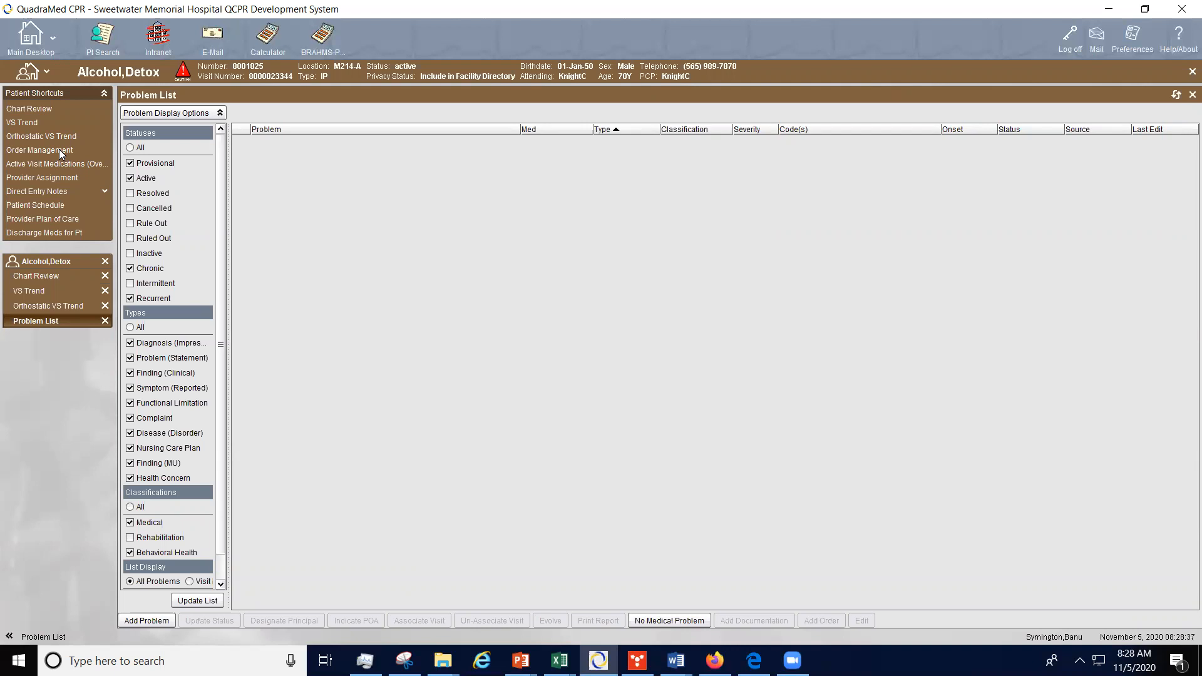
left_click(69, 177)
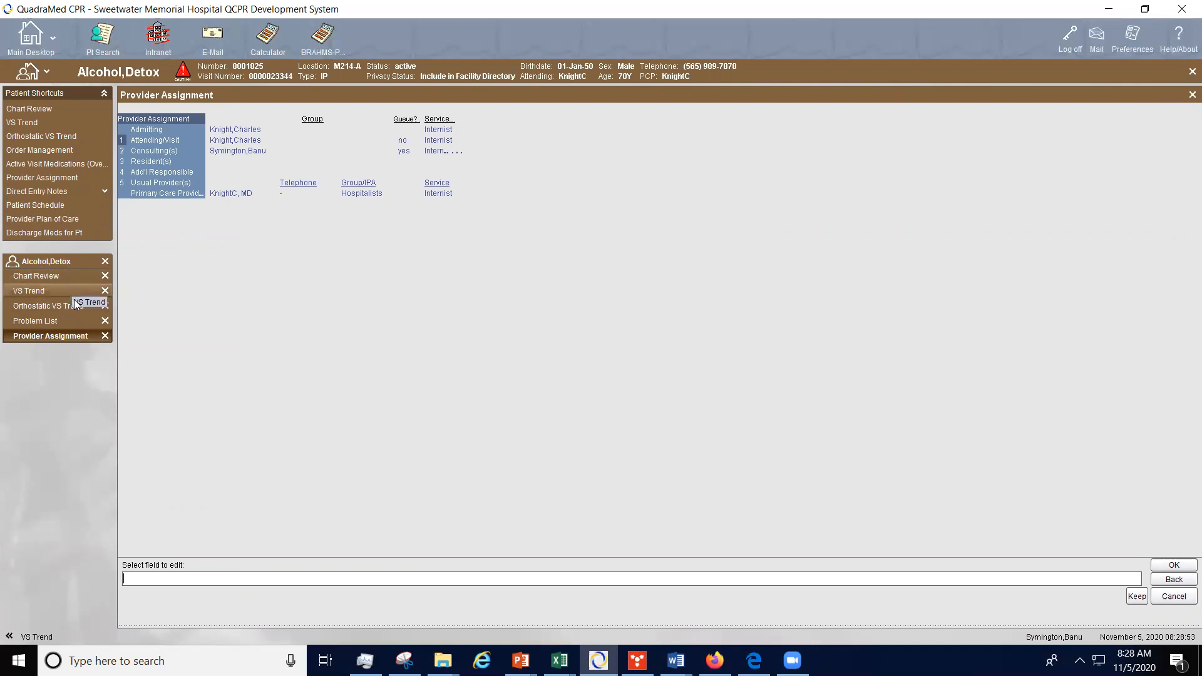
Step: Close all of this patient's open shortcut tabs to return to the patient desktop
left_click(105, 276)
left_click(106, 276)
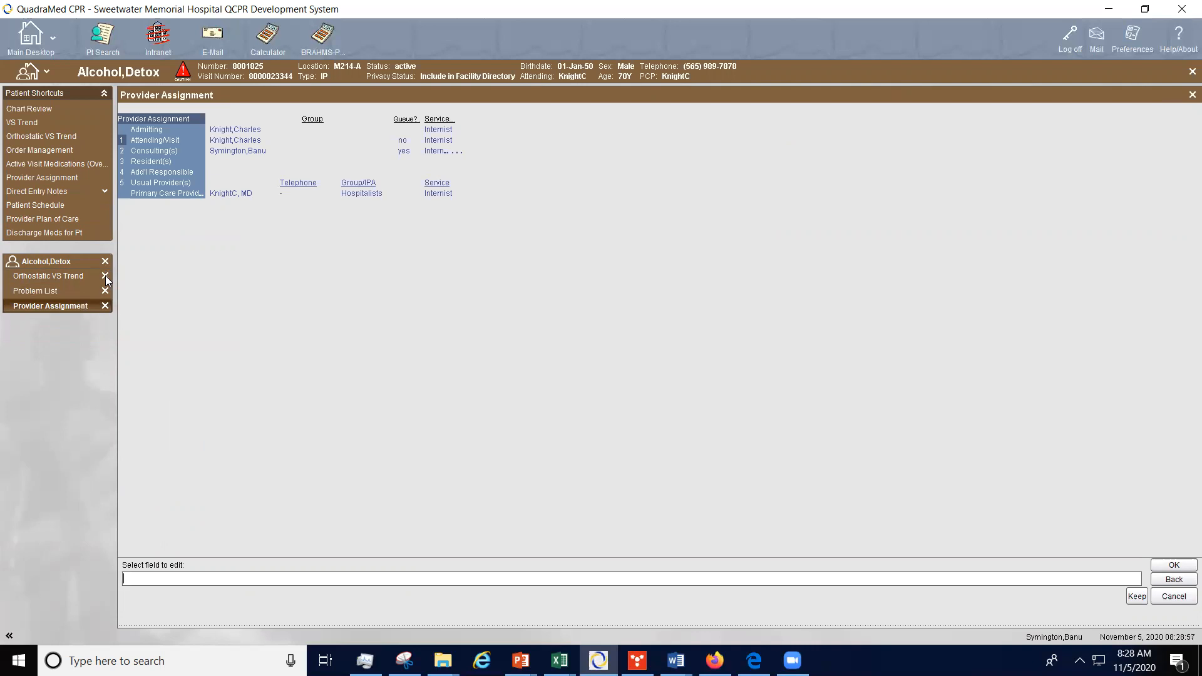
left_click(105, 276)
left_click(105, 276)
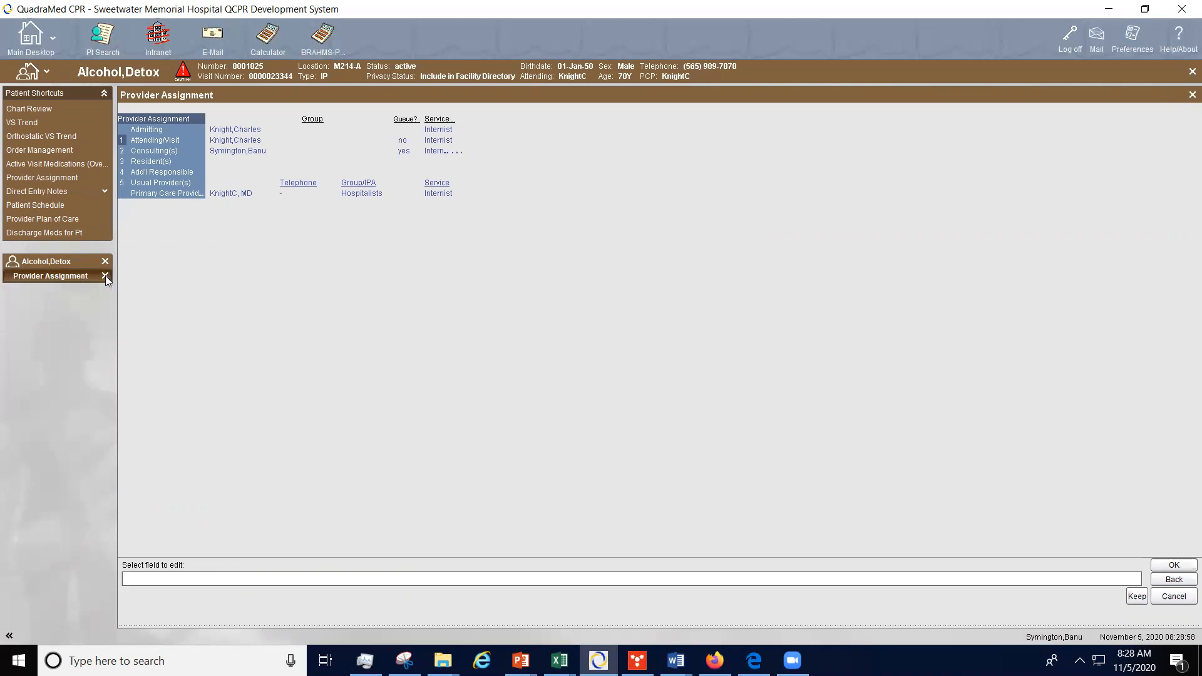
left_click(105, 275)
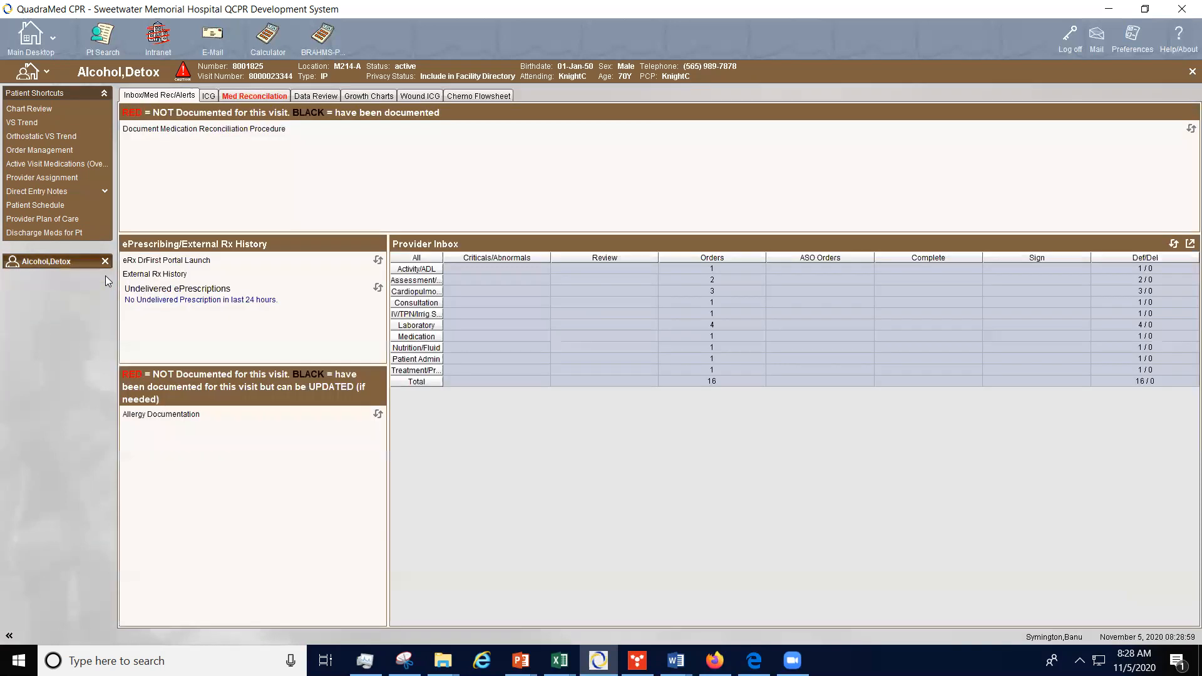
Step: From Direct Entry Notes, start a Consultation Note with the performed date and time 11/5/2020 0800
left_click(54, 189)
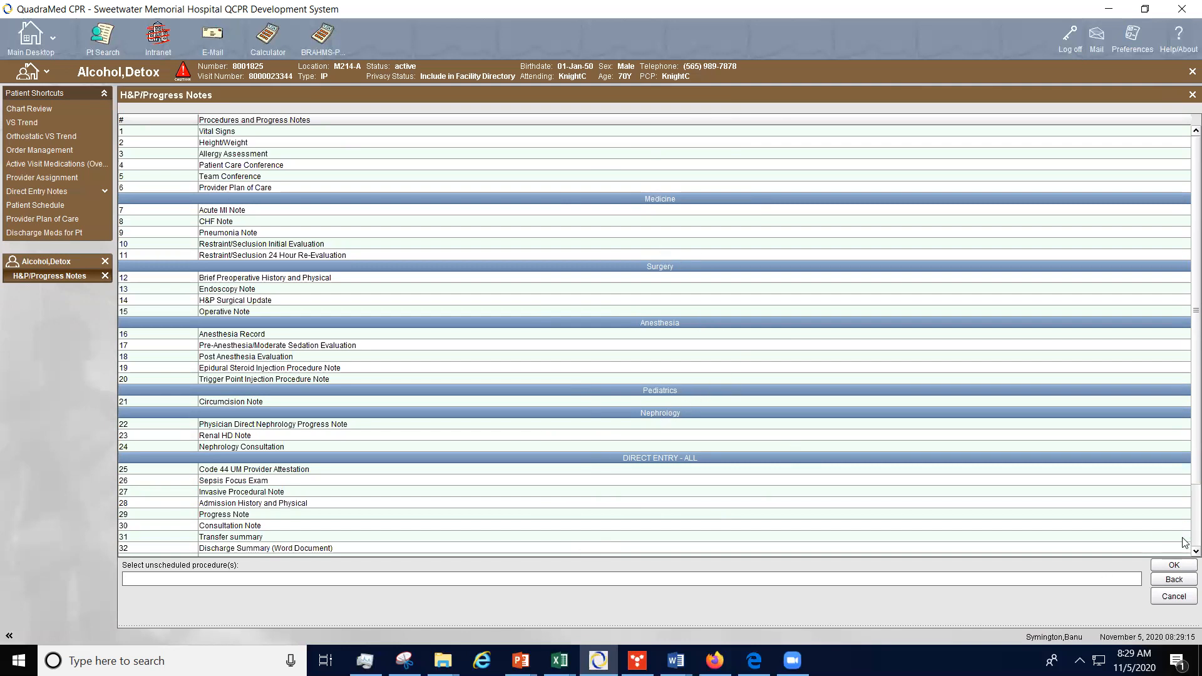
scroll(1185, 542, "down", 2)
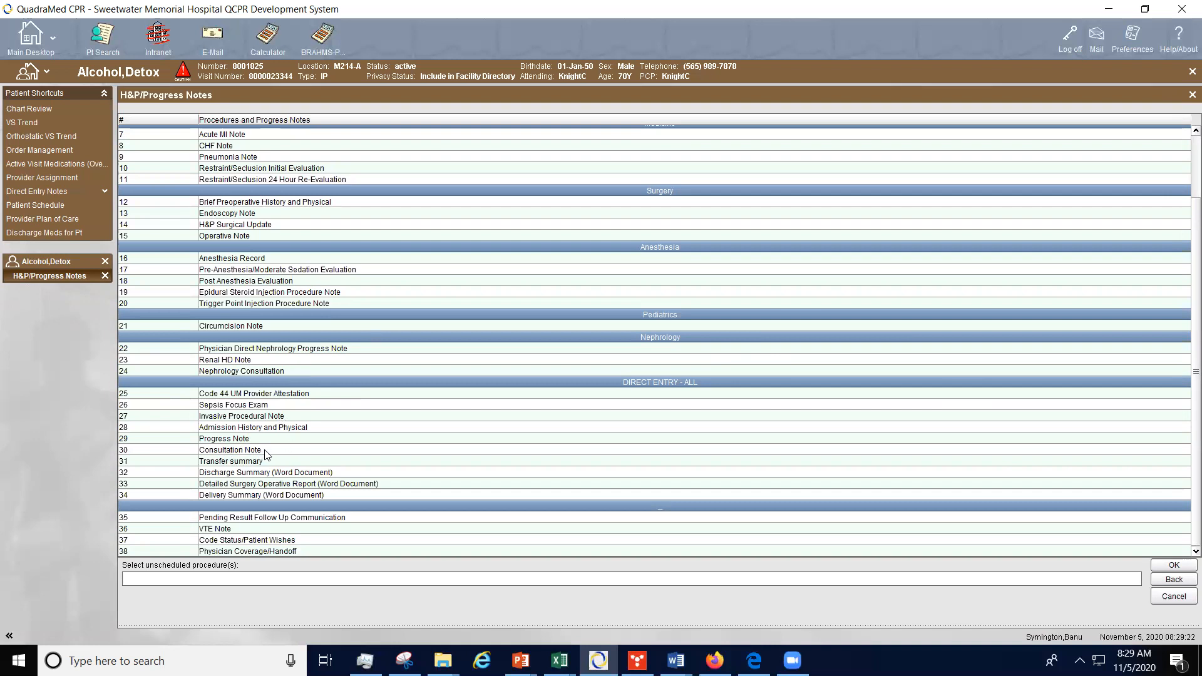
double_click(201, 450)
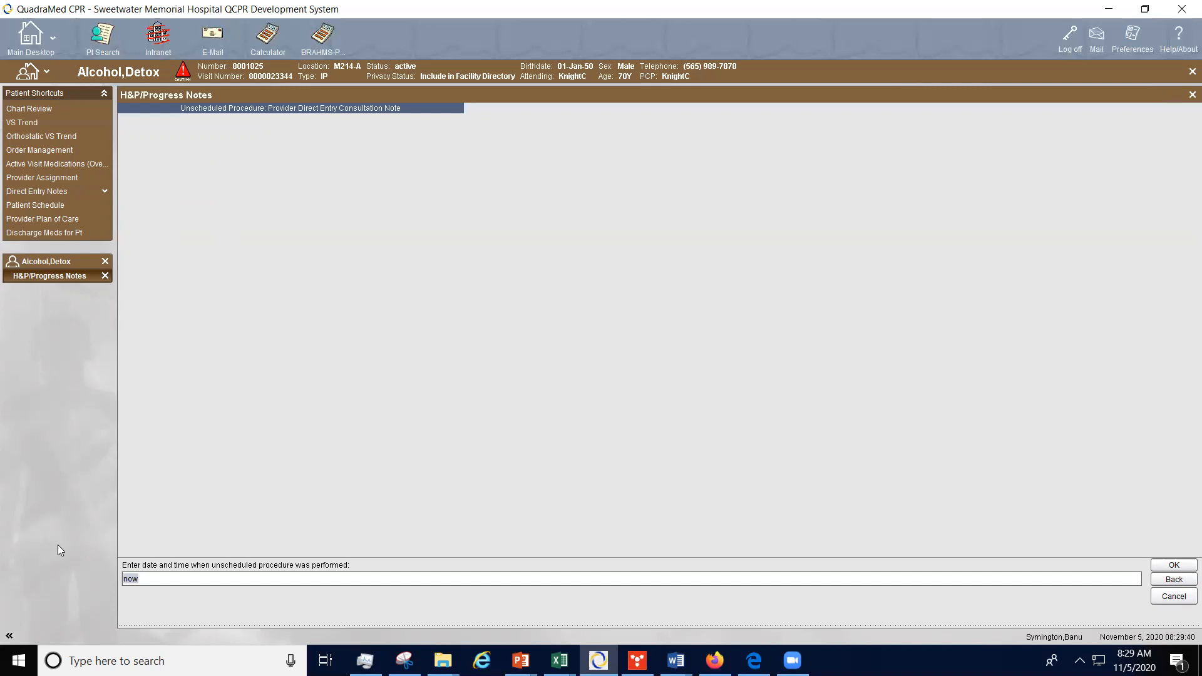
type("11/11/2")
key("BackSpace")
key("BackSpace")
key("BackSpace")
key("BackSpace")
type("5/2020 8000")
key("BackSpace")
key("BackSpace")
key("BackSpace")
key("BackSpace")
key("BackSpace")
type("0800")
key("Return")
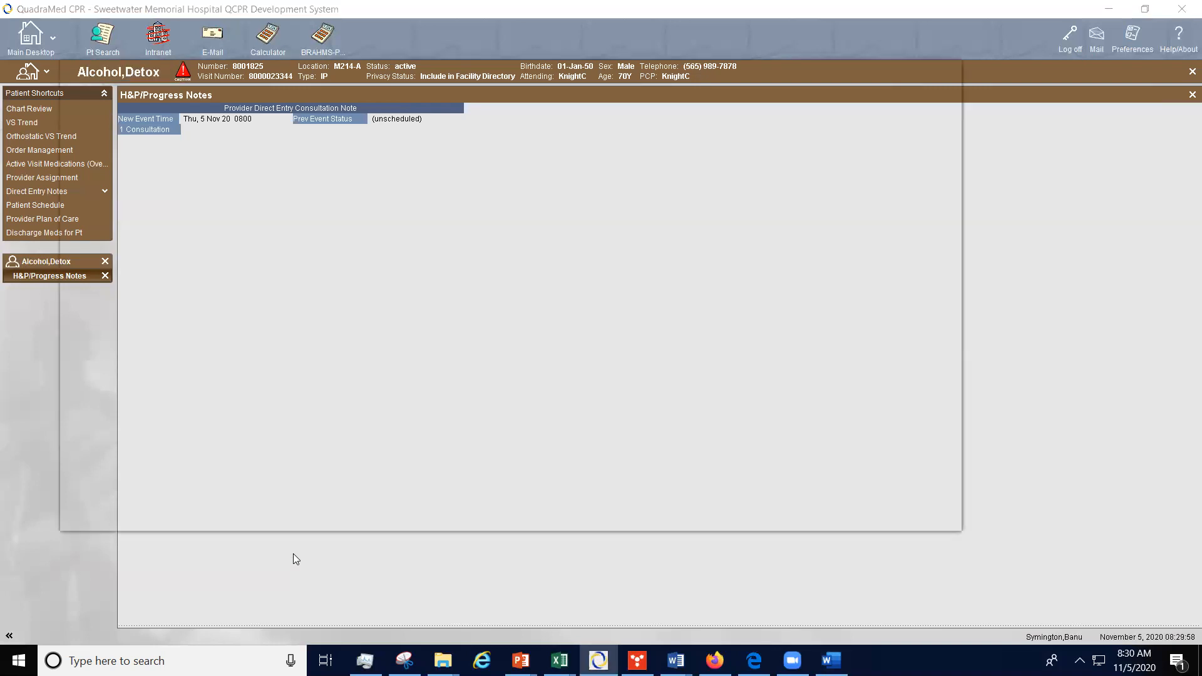
Step: Write "Testing testing 123" as the first line of the Word consultation document
type("Tehi")
key("BackSpace")
key("BackSpace")
key("BackSpace")
key("BackSpace")
type("Testing testing 123")
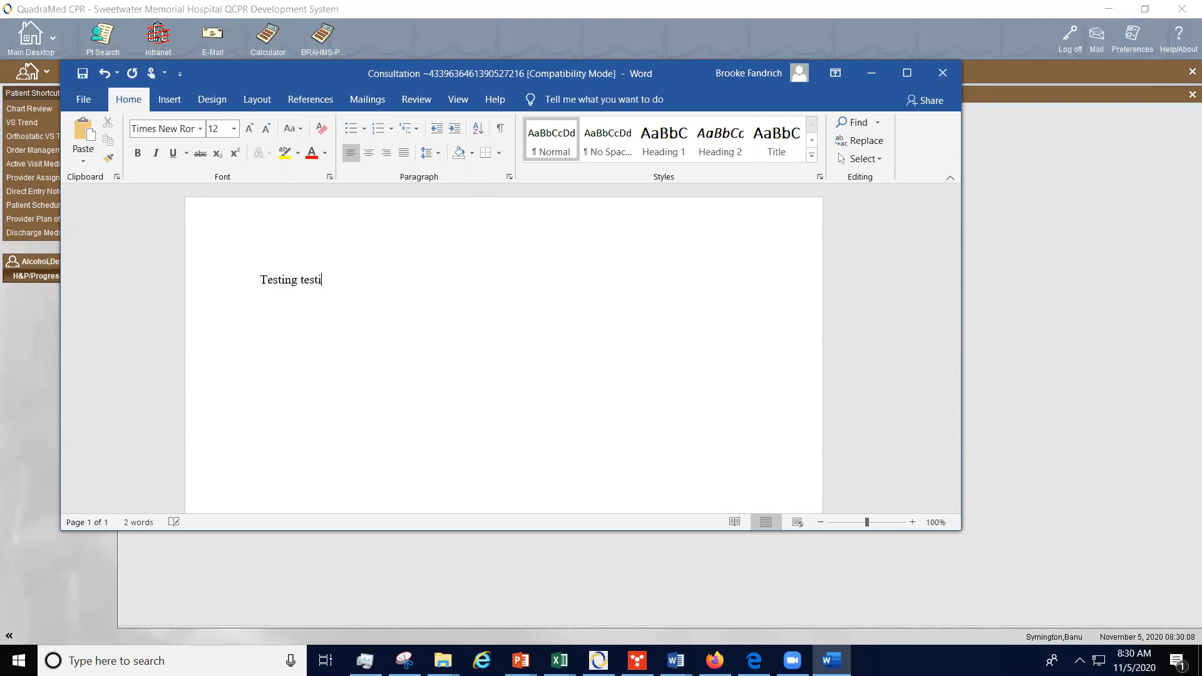
Step: Add several blank lines and a second line "Testing testing 123" to the consultation document
key("Return")
key("Return")
key("Return")
key("Return")
key("Return")
key("Return")
key("Return")
key("Return")
type("tsting")
key("BackSpace")
key("BackSpace")
key("BackSpace")
key("BackSpace")
key("BackSpace")
type("esting testing")
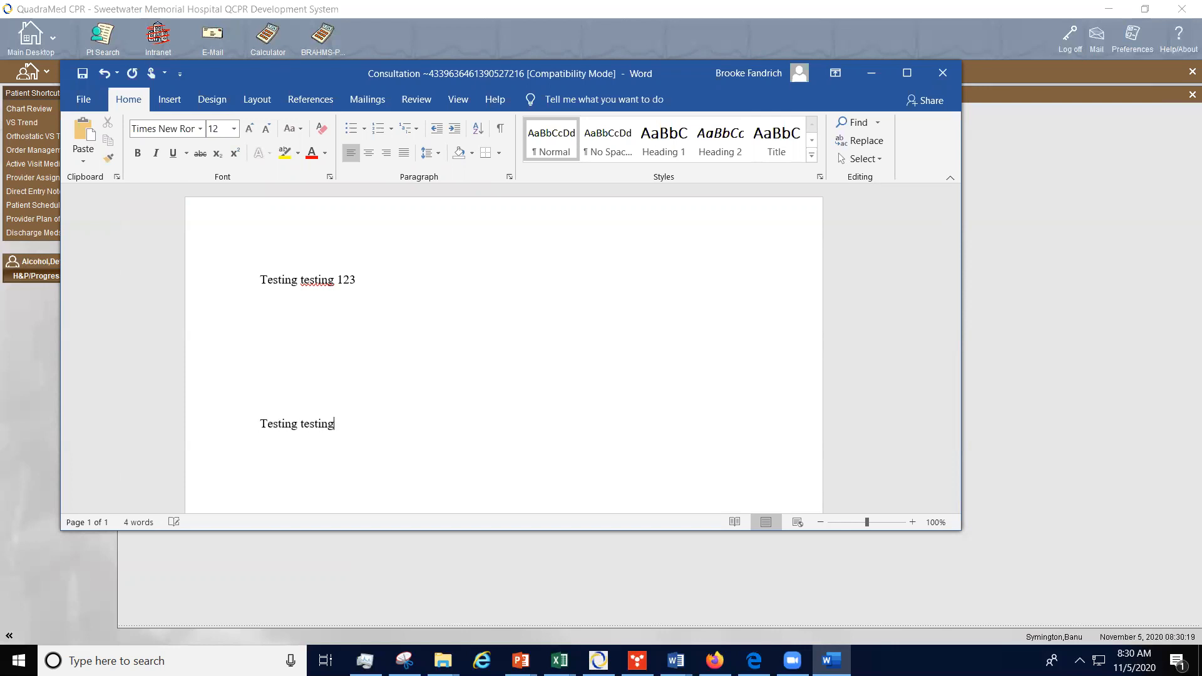
type(" 123")
Step: Close the Word document, saving the changes and dismissing the converter notice
left_click(948, 77)
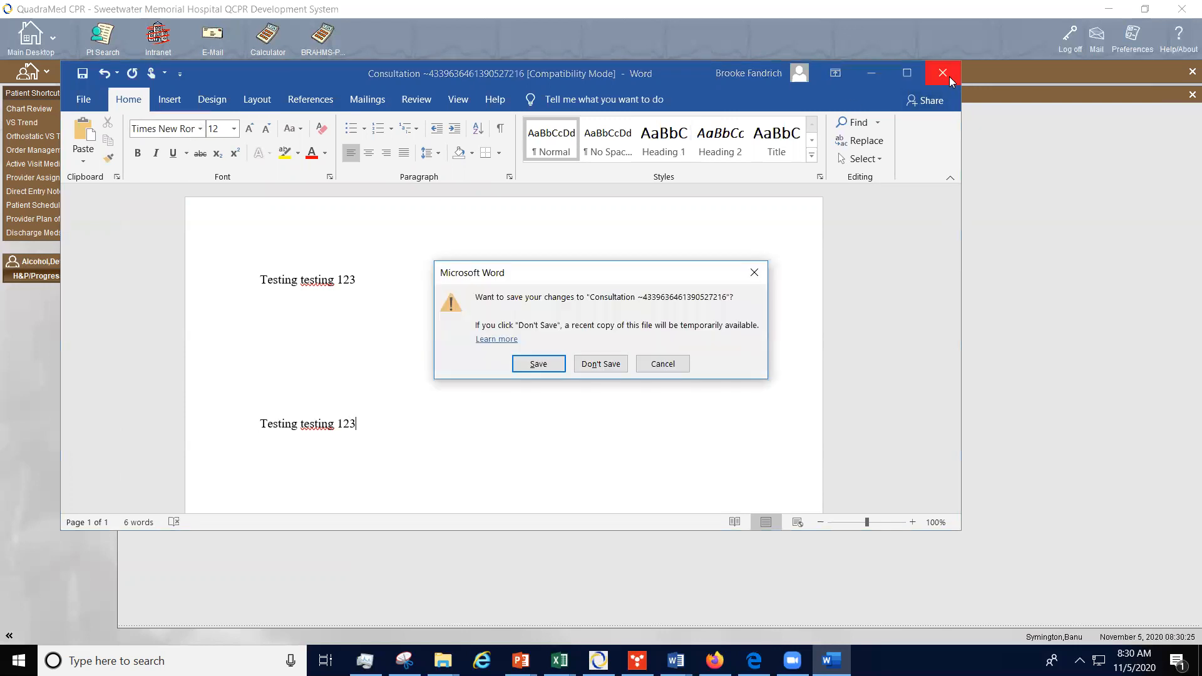
left_click(530, 365)
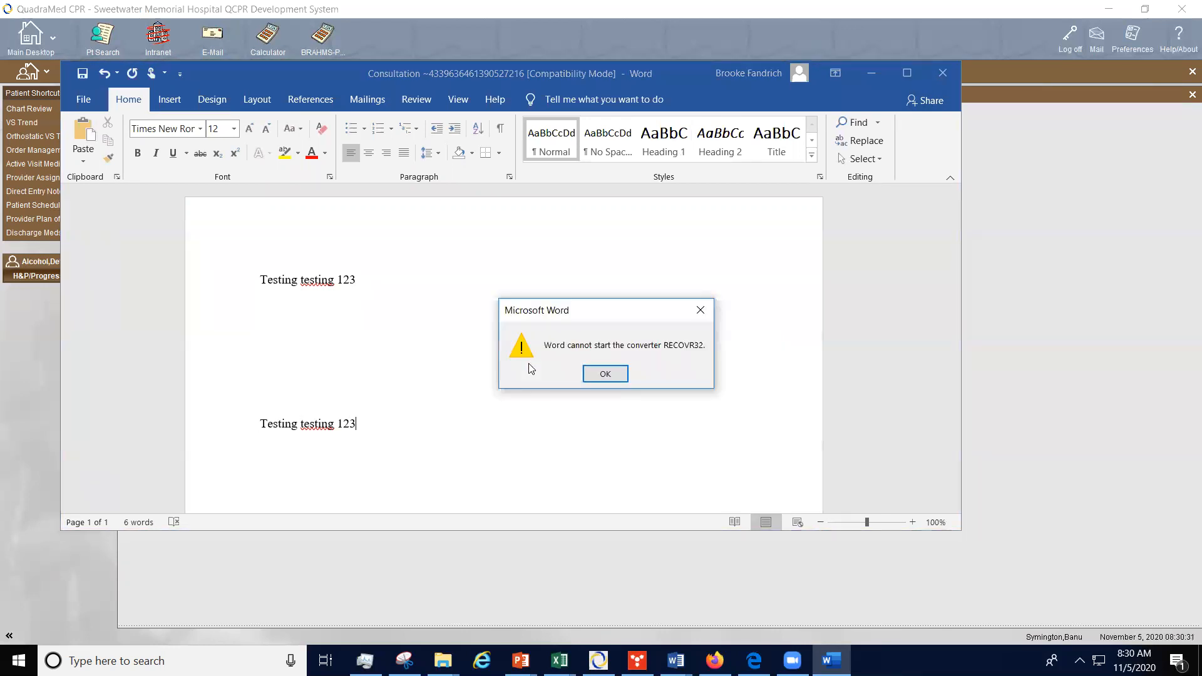
left_click(606, 378)
left_click(606, 378)
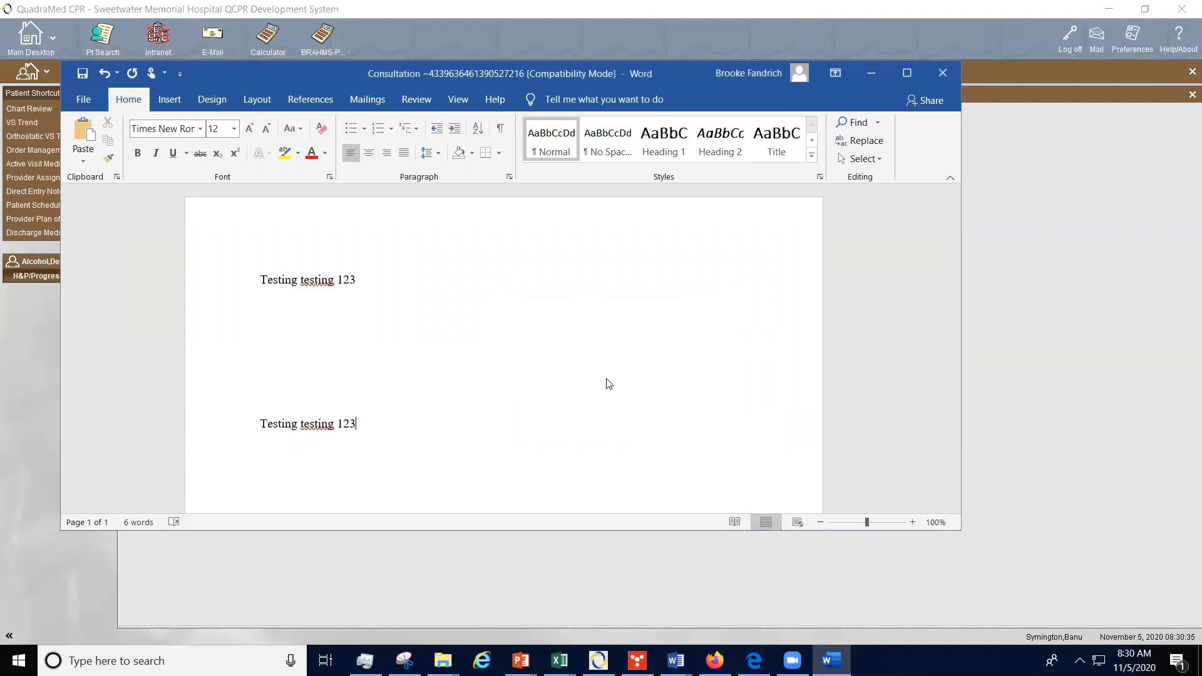
left_click(606, 378)
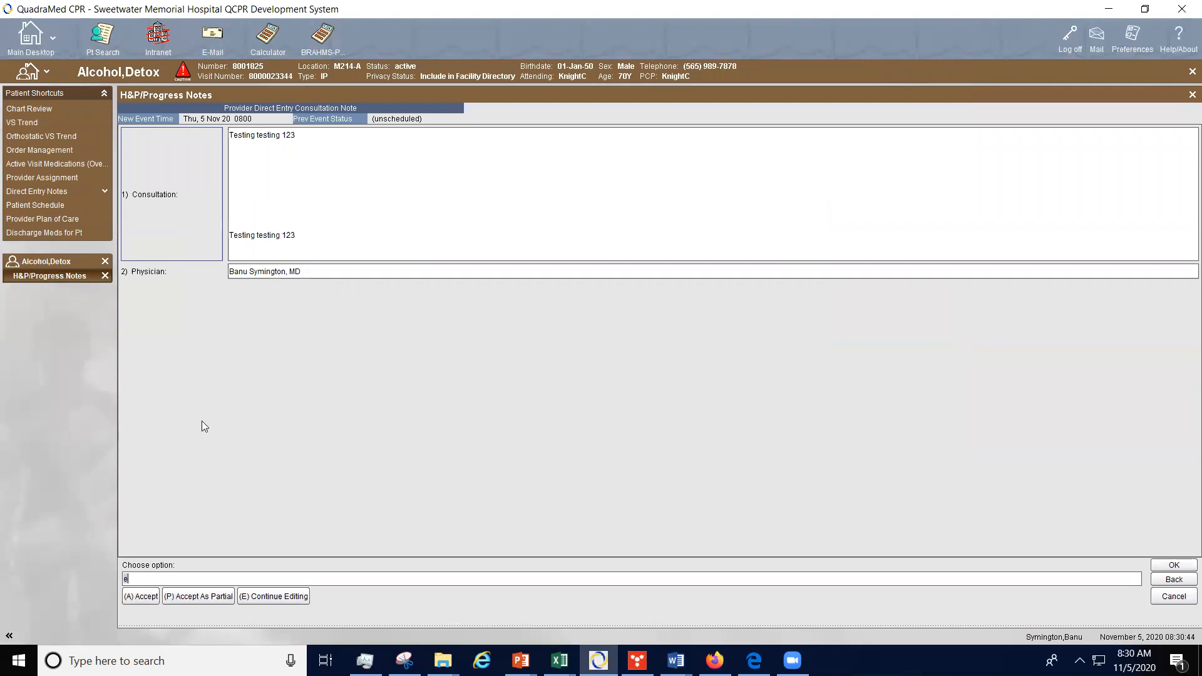
Step: Accept the consultation note and review it under Consults in Chart Review before closing the review
left_click(140, 597)
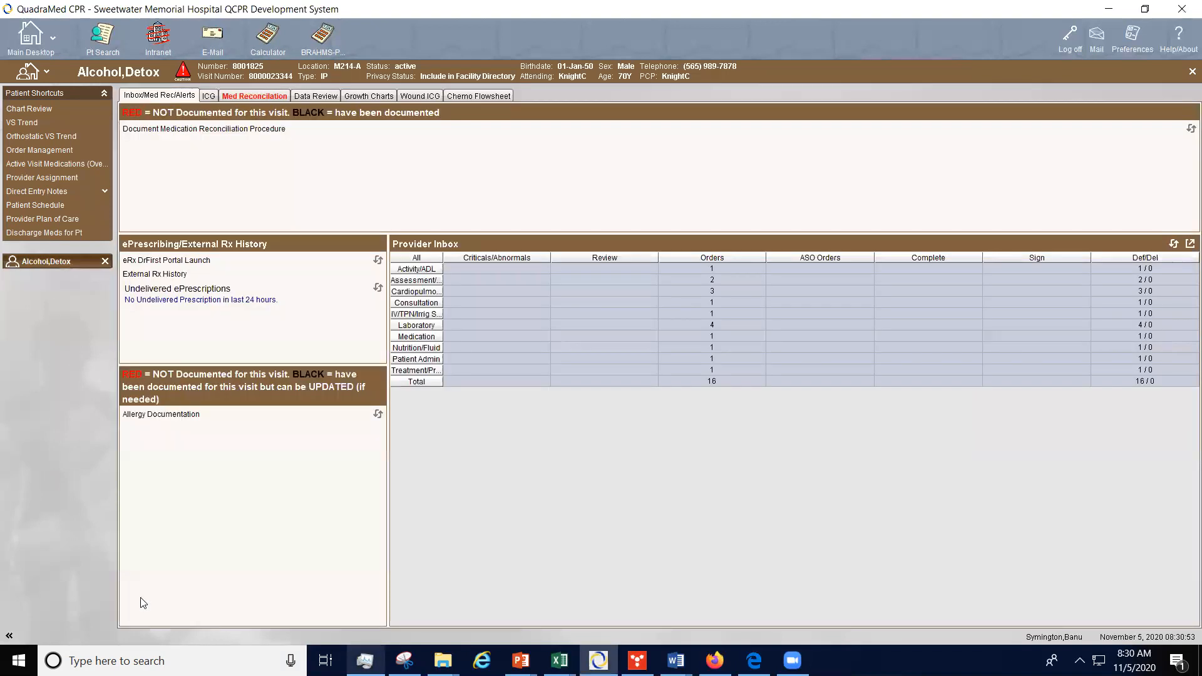
left_click(15, 111)
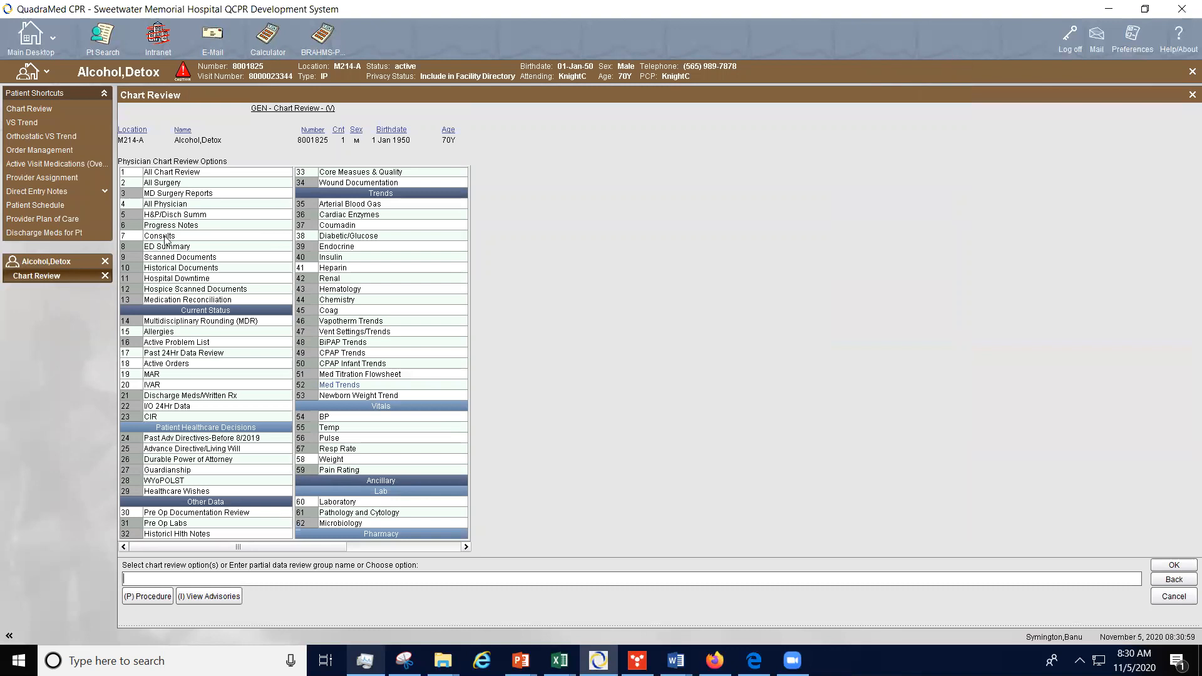
left_click(164, 235)
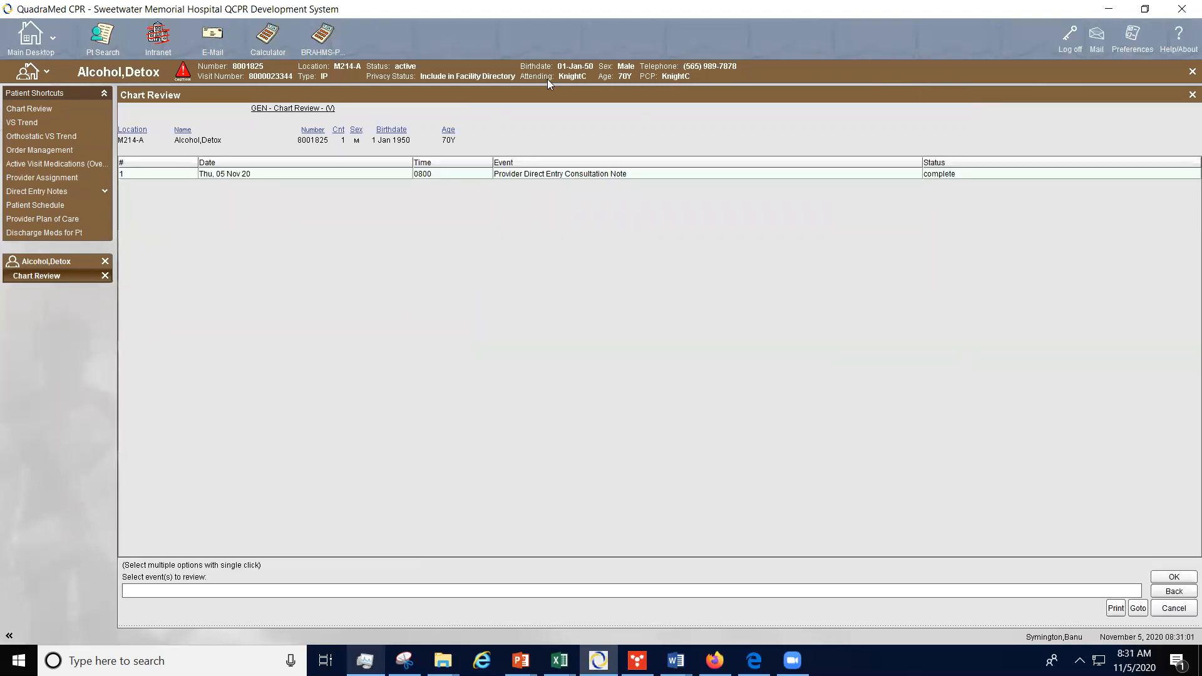
left_click(104, 276)
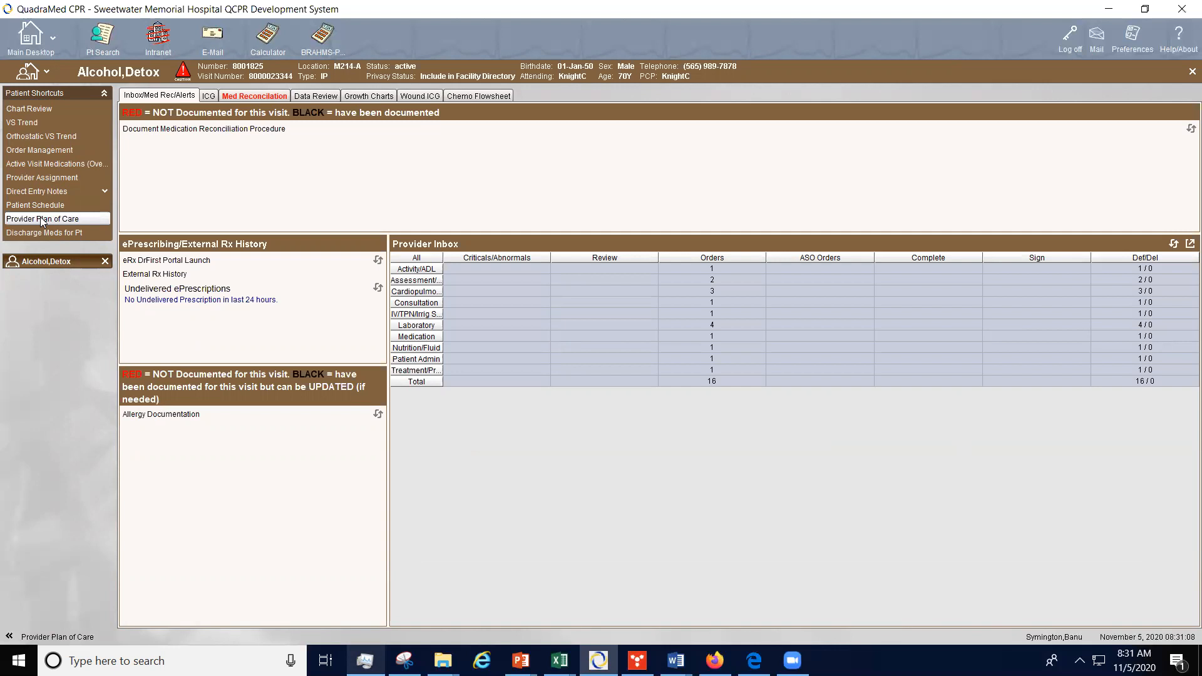
Step: Open patient Surgeon,Train from the Medical Floor unit display on the main desktop
left_click(209, 97)
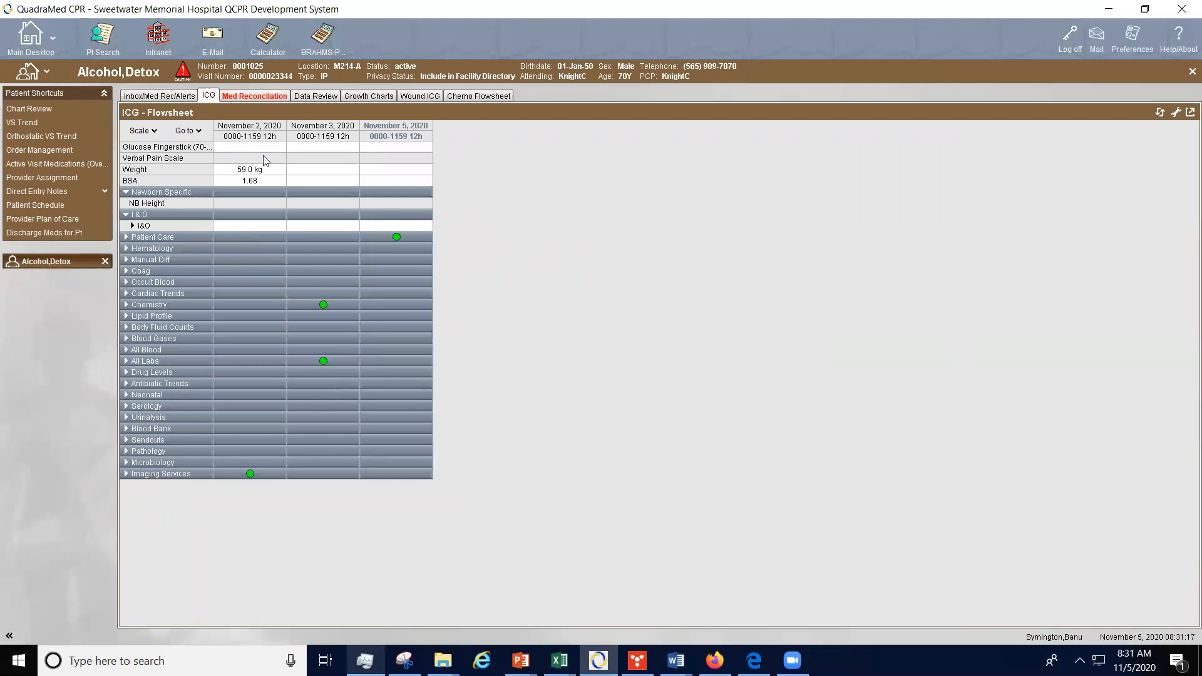
left_click(18, 48)
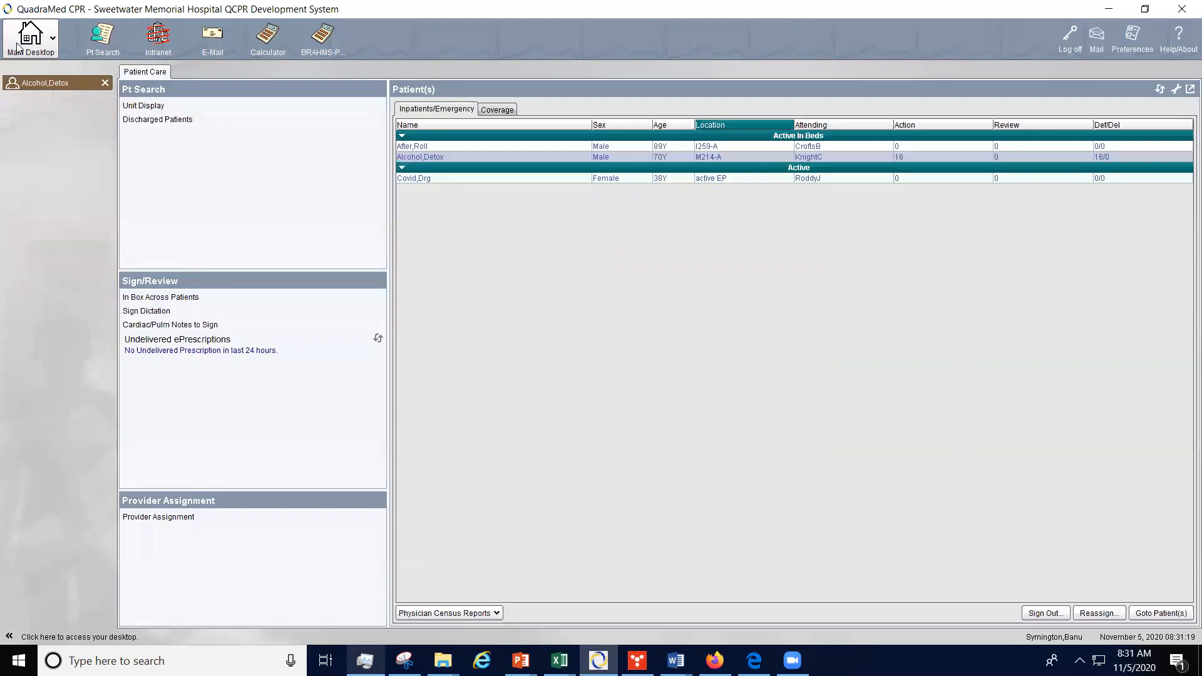
left_click(194, 106)
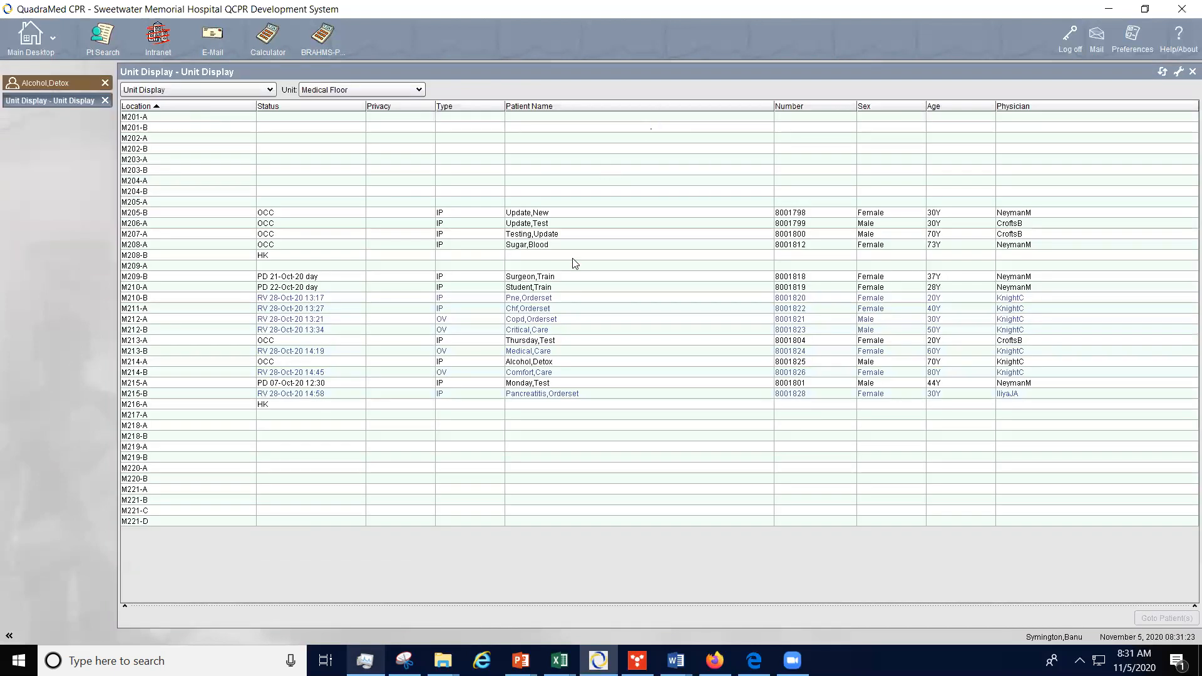
double_click(560, 280)
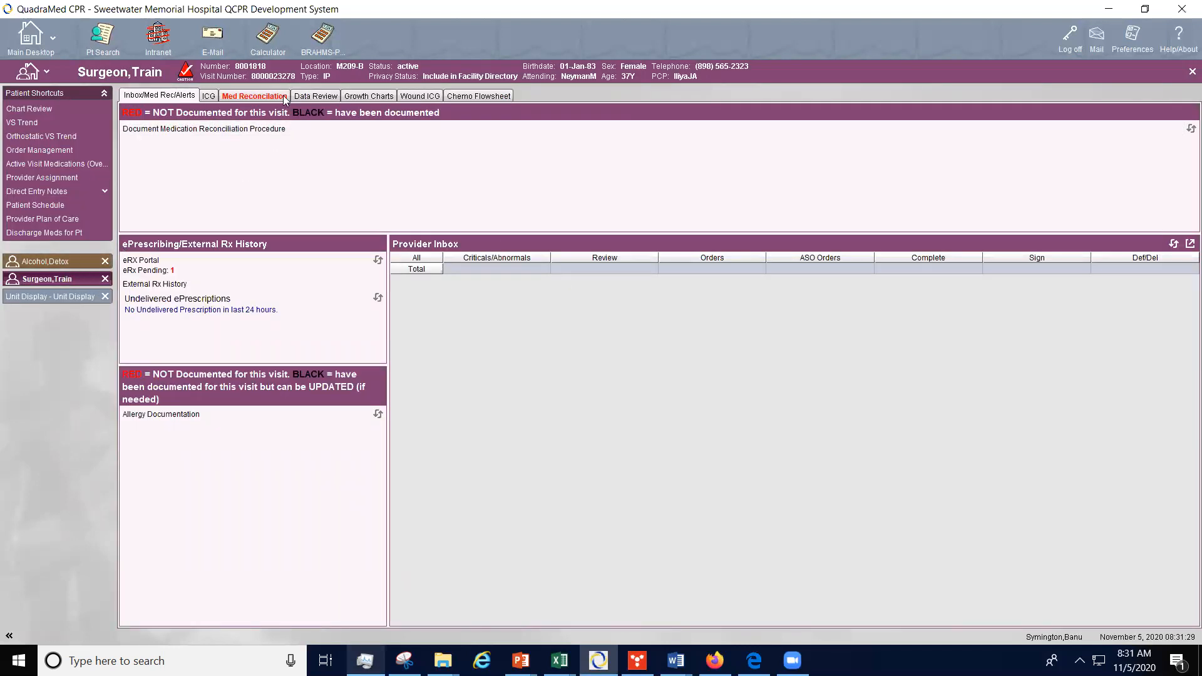
Step: Review the ICG flowsheet, expanding Patient Care, Chemistry and Imaging Services and opening the glucose trend
left_click(211, 96)
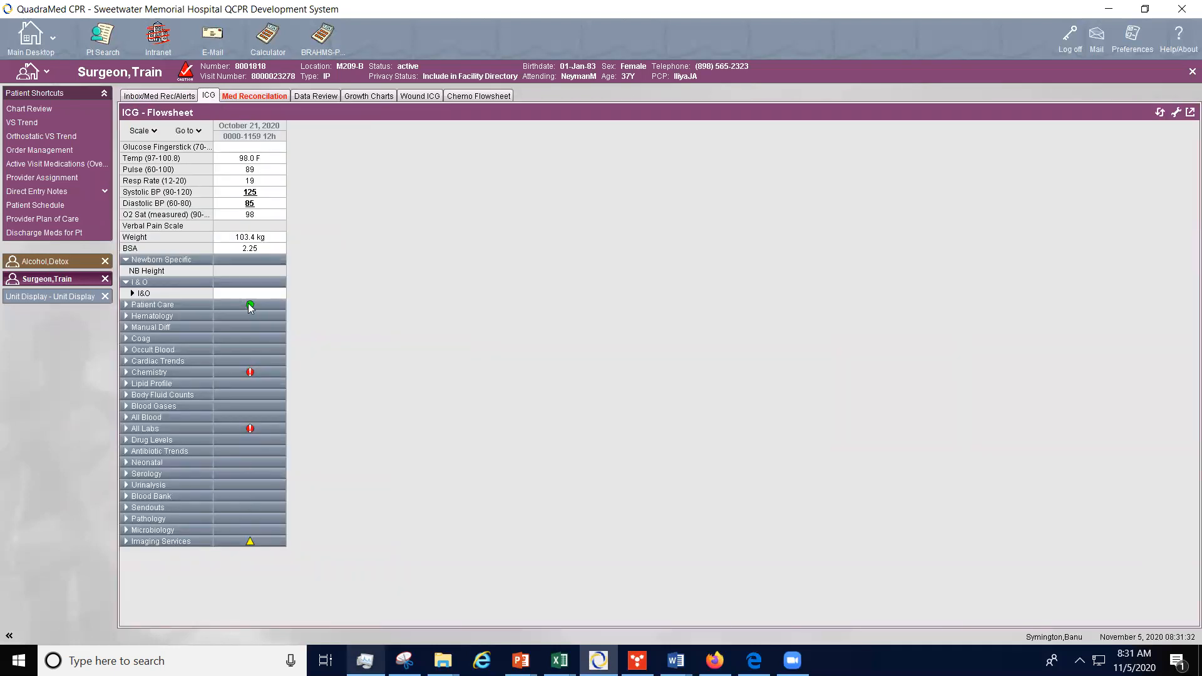
left_click(249, 304)
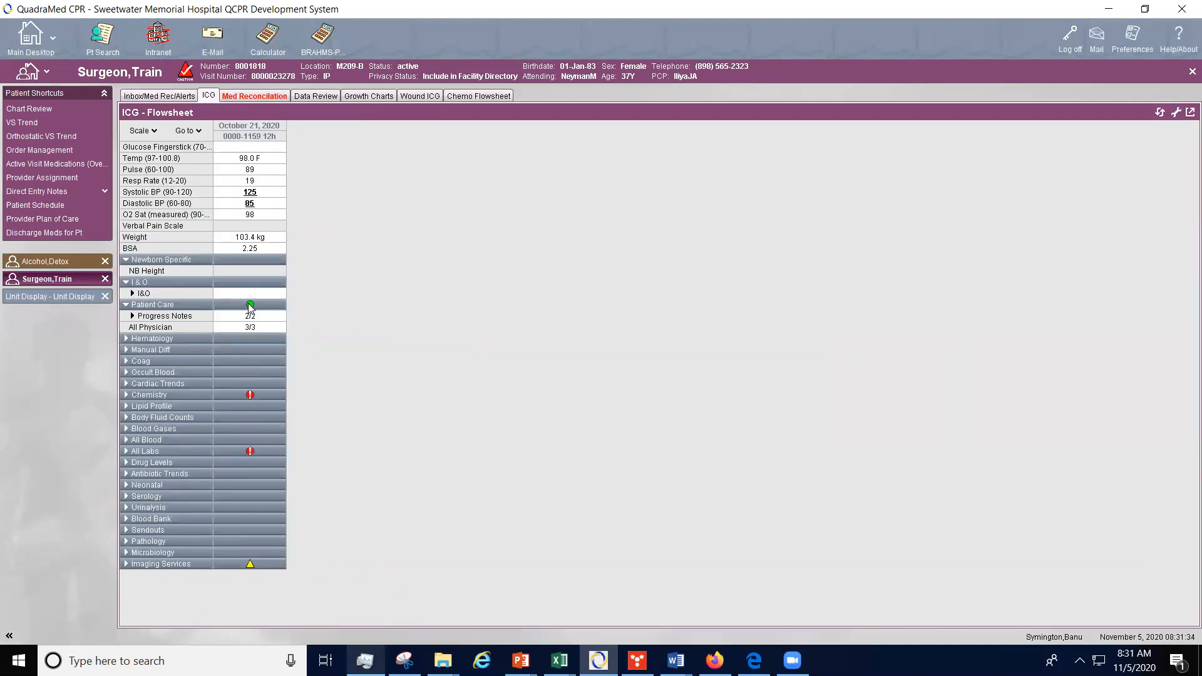
left_click(250, 396)
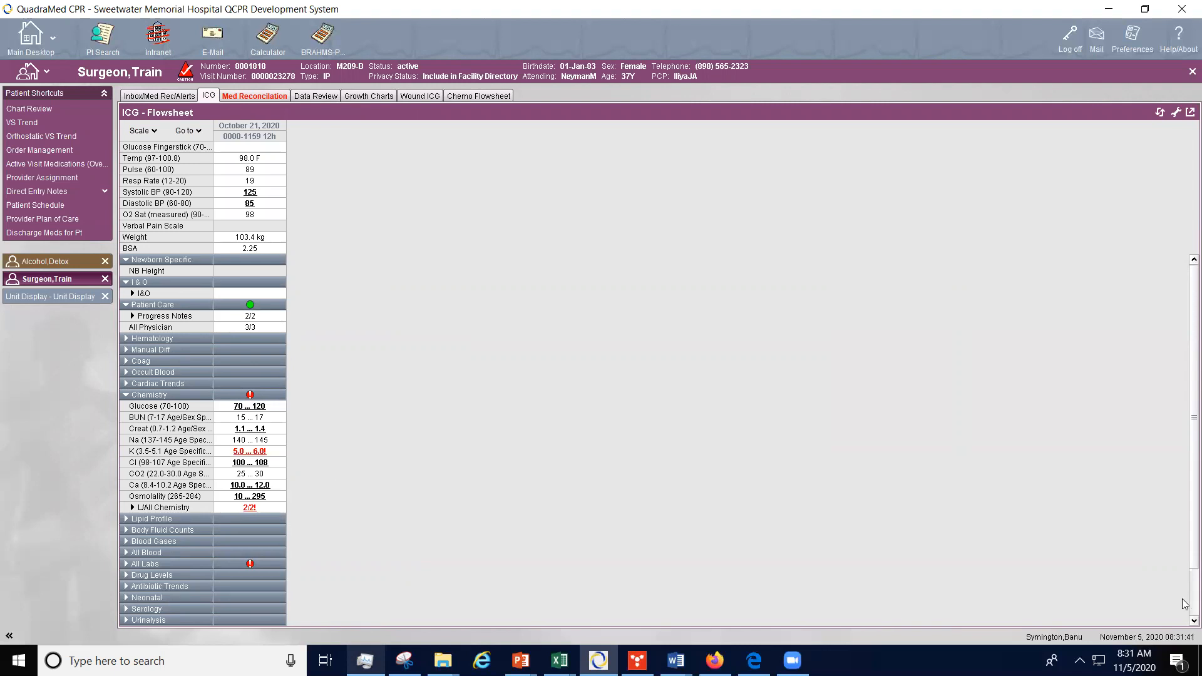
scroll(1183, 602, "down", 3)
left_click(251, 620)
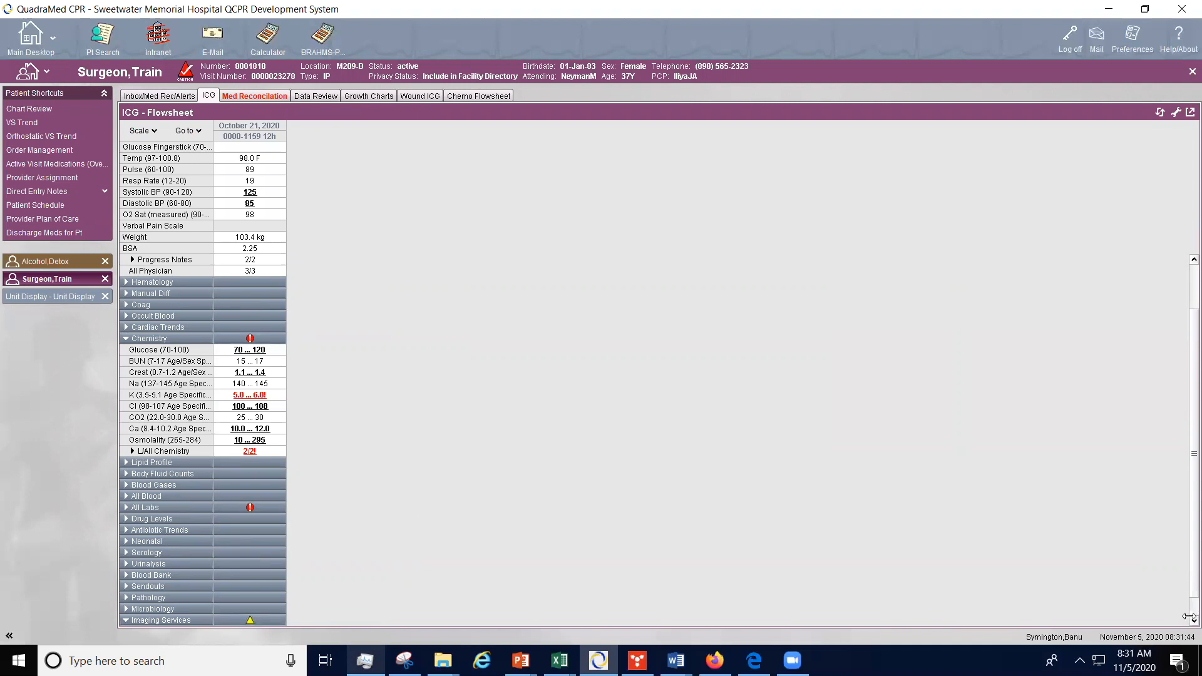
scroll(1183, 620, "down", 2)
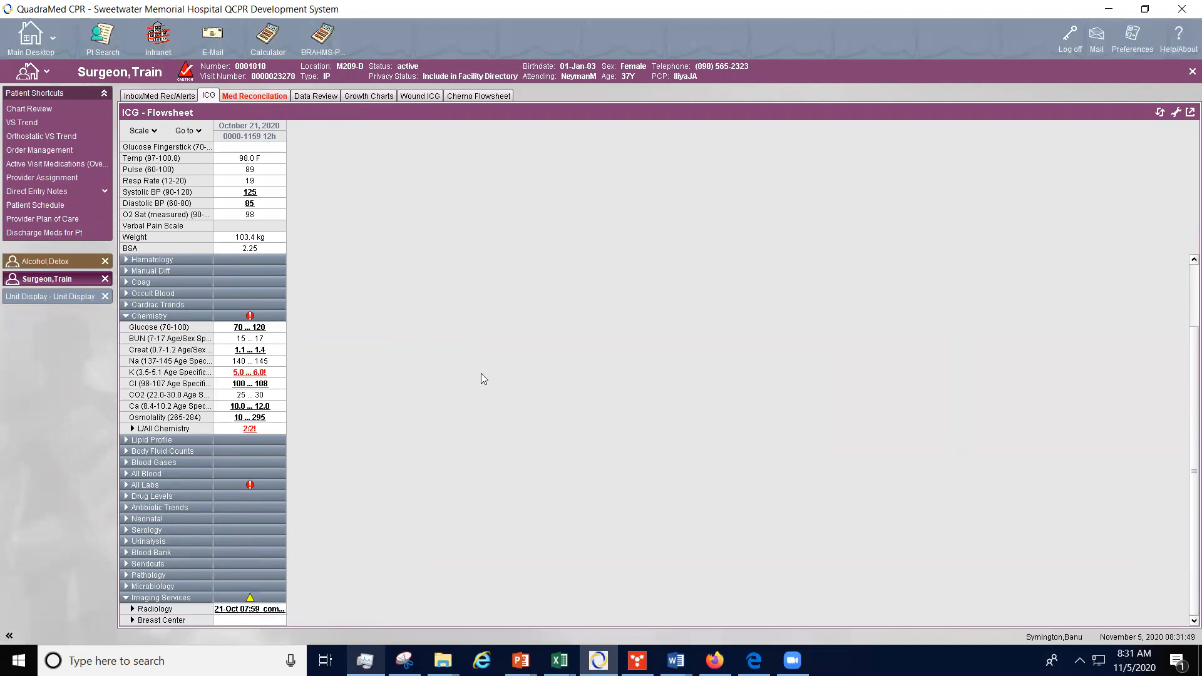
left_click(263, 328)
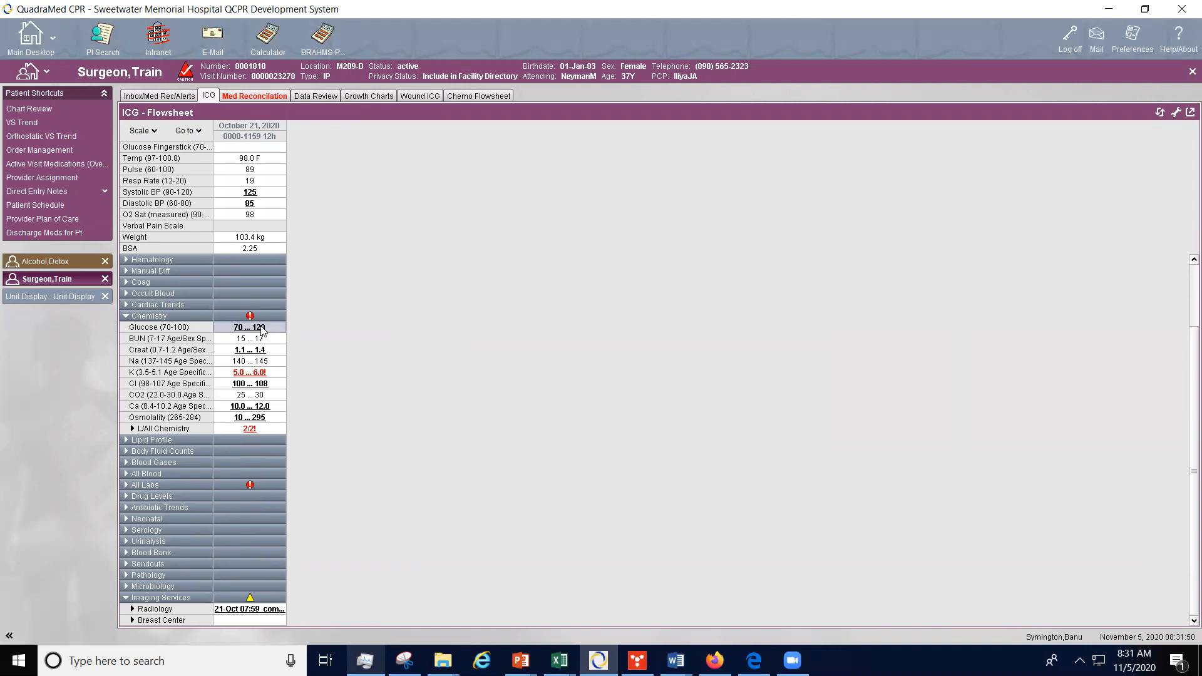
double_click(262, 328)
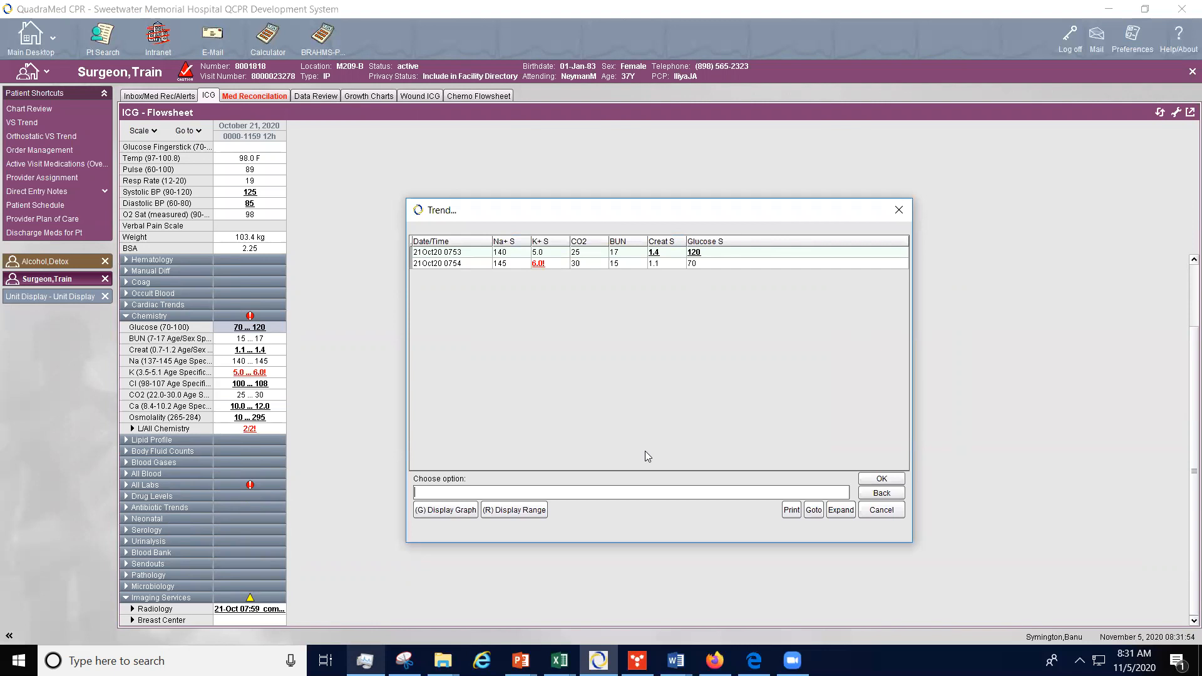
left_click(892, 478)
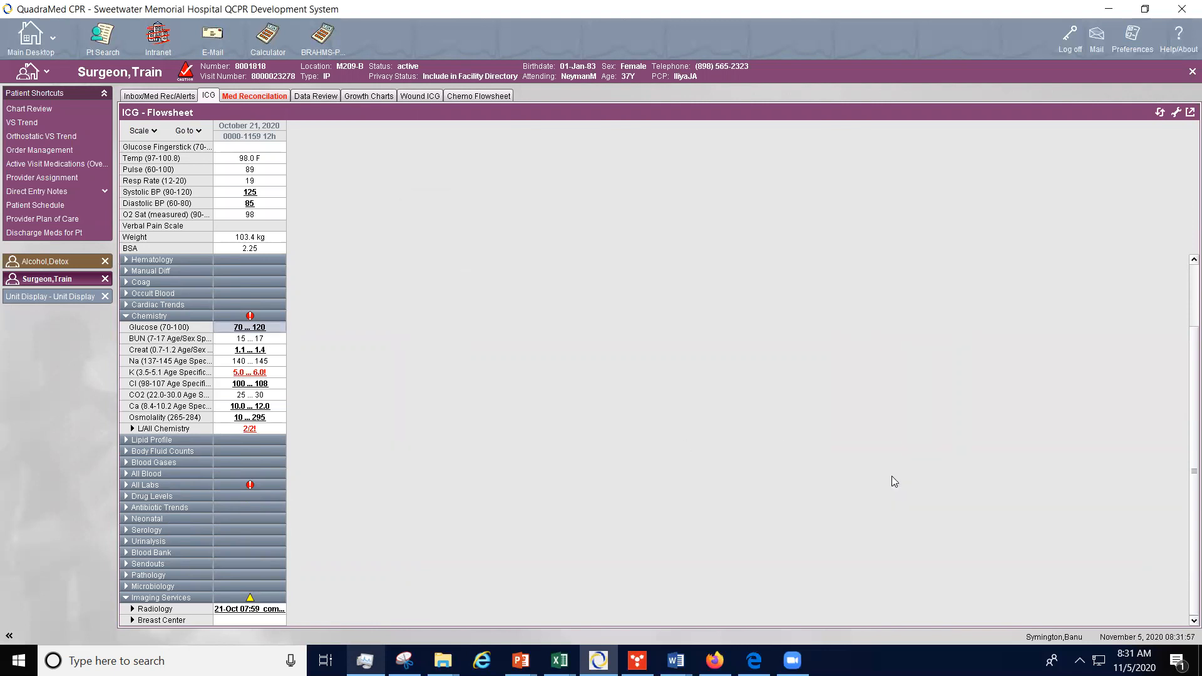
Step: Browse the Data Review clinical data and order history options, then the Growth Charts and Wound ICG tabs
left_click(331, 97)
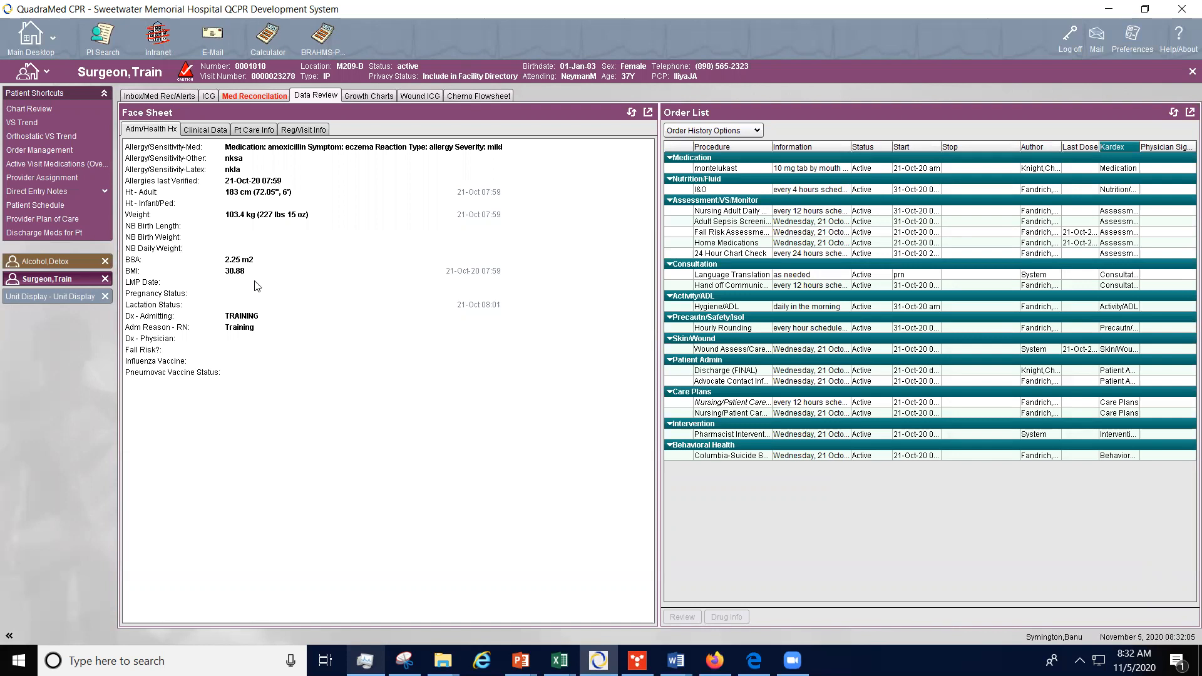
left_click(205, 130)
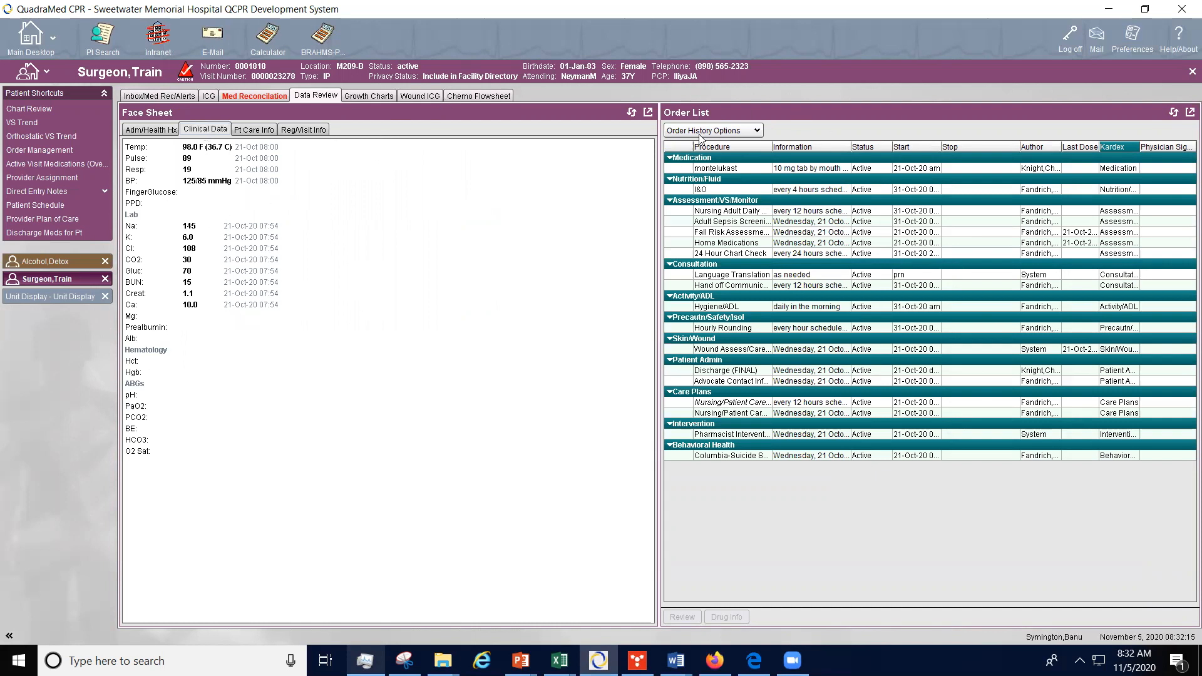
left_click(758, 131)
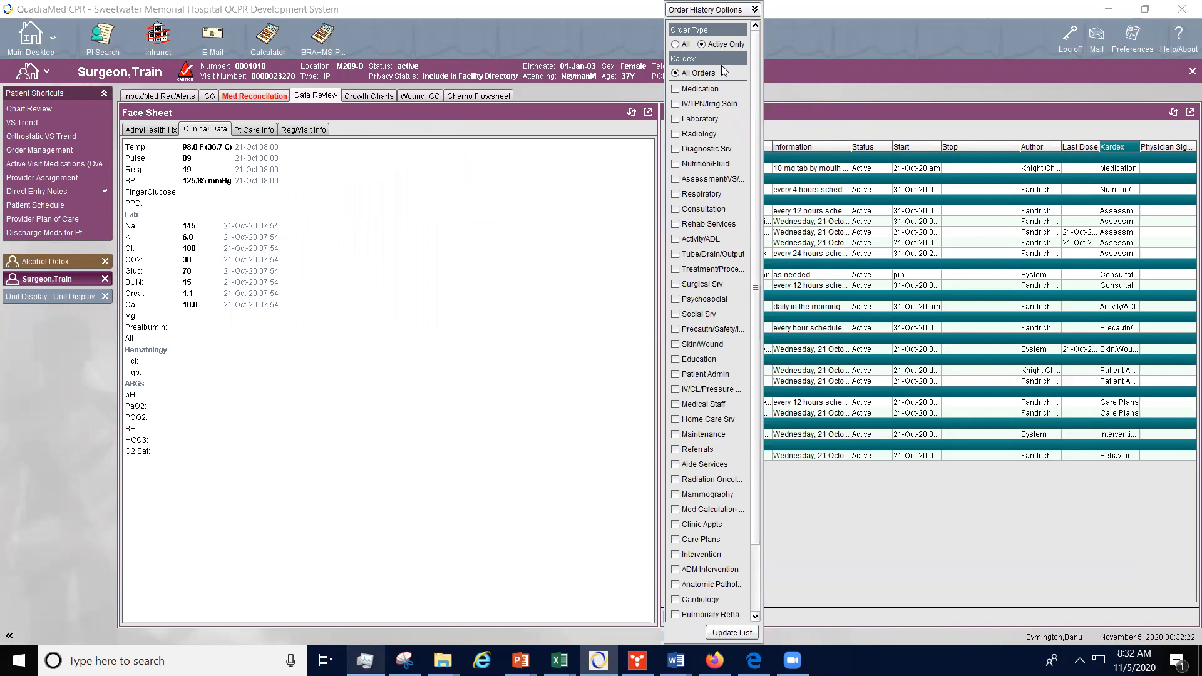
left_click(956, 105)
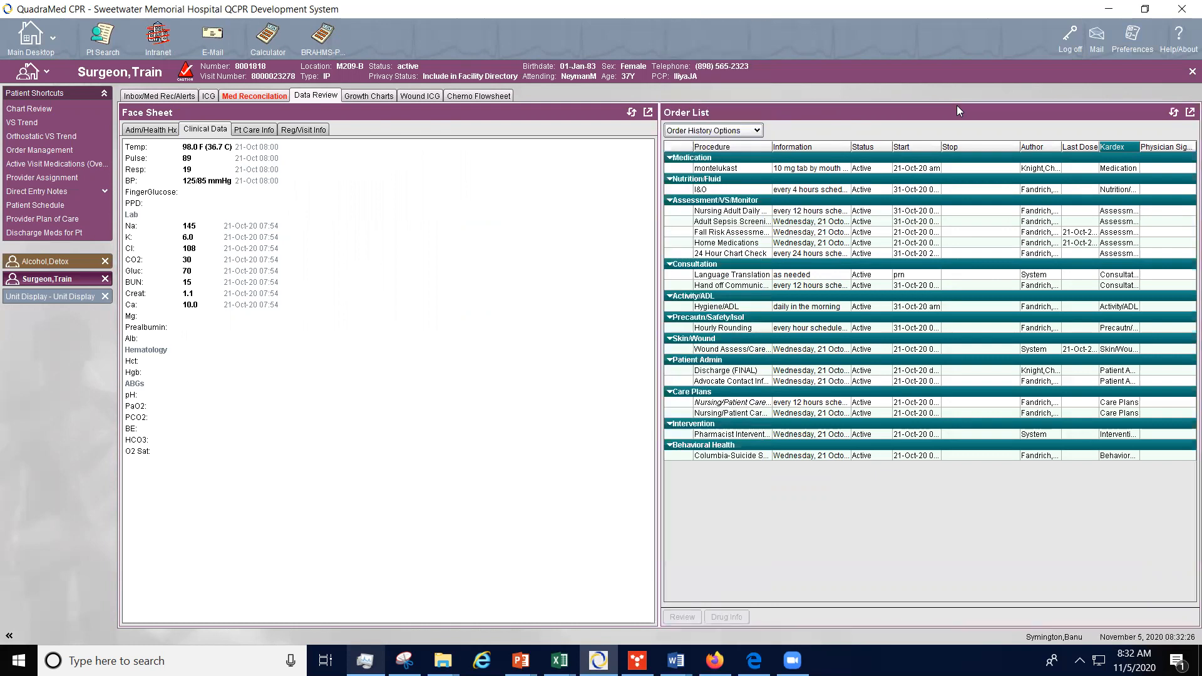
left_click(368, 96)
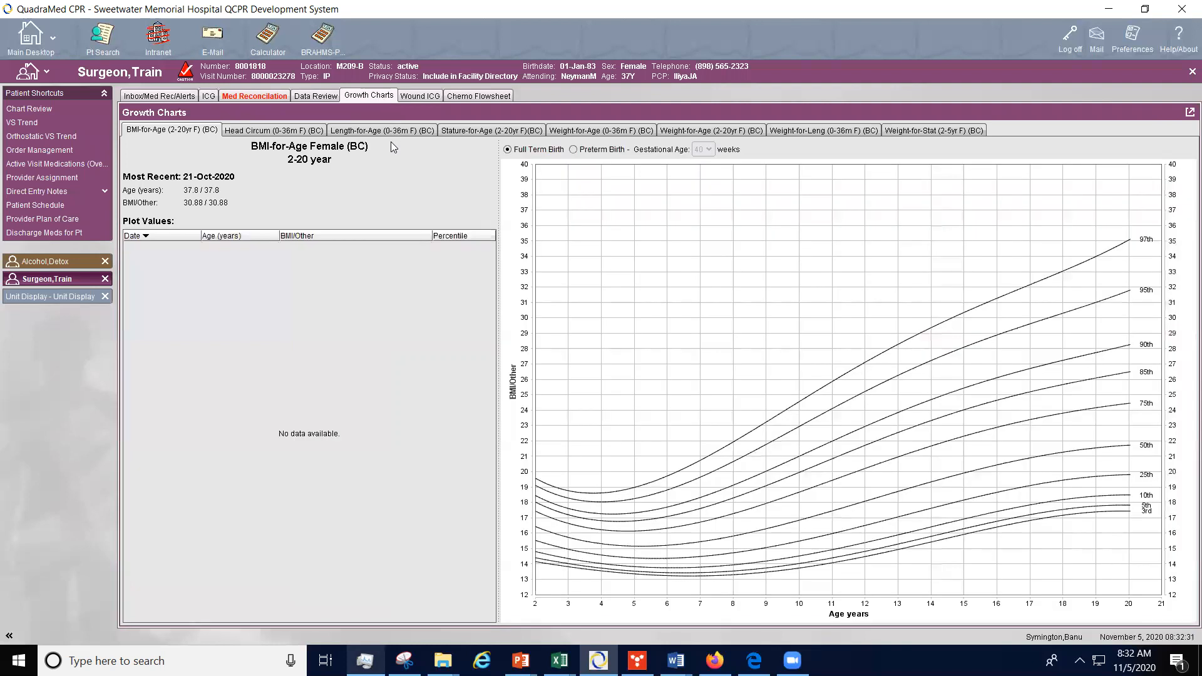
left_click(431, 96)
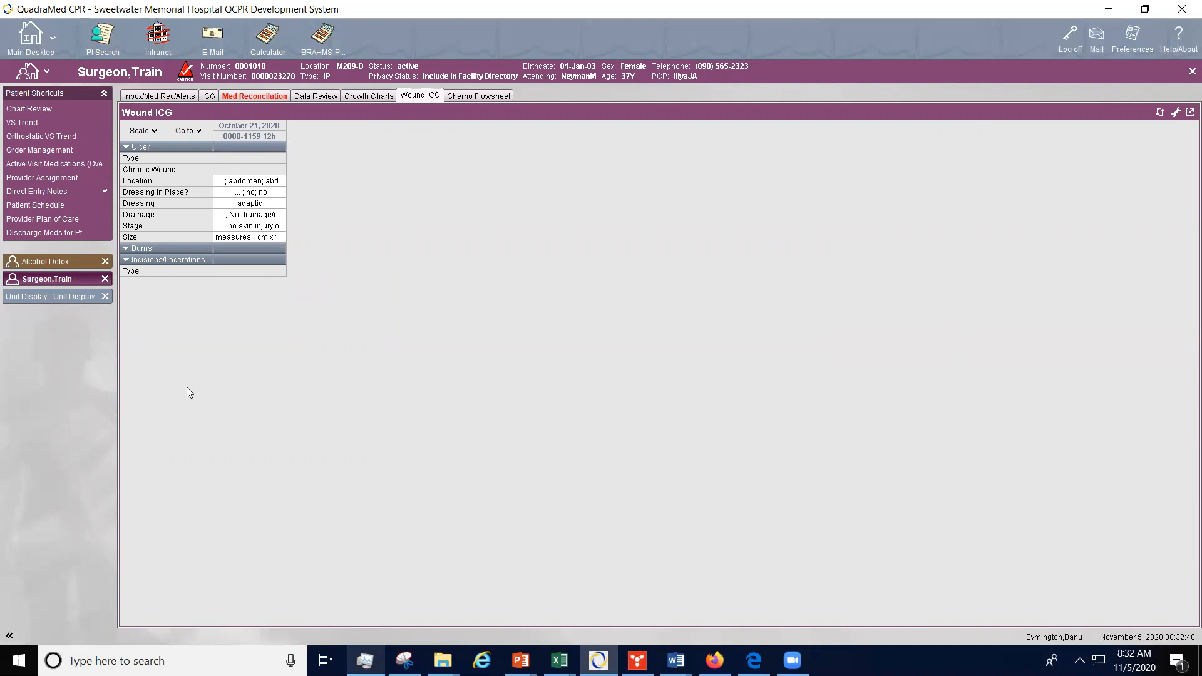
Step: Close the Alcohol,Detox and Surgeon,Train charts and the unit display
left_click(105, 261)
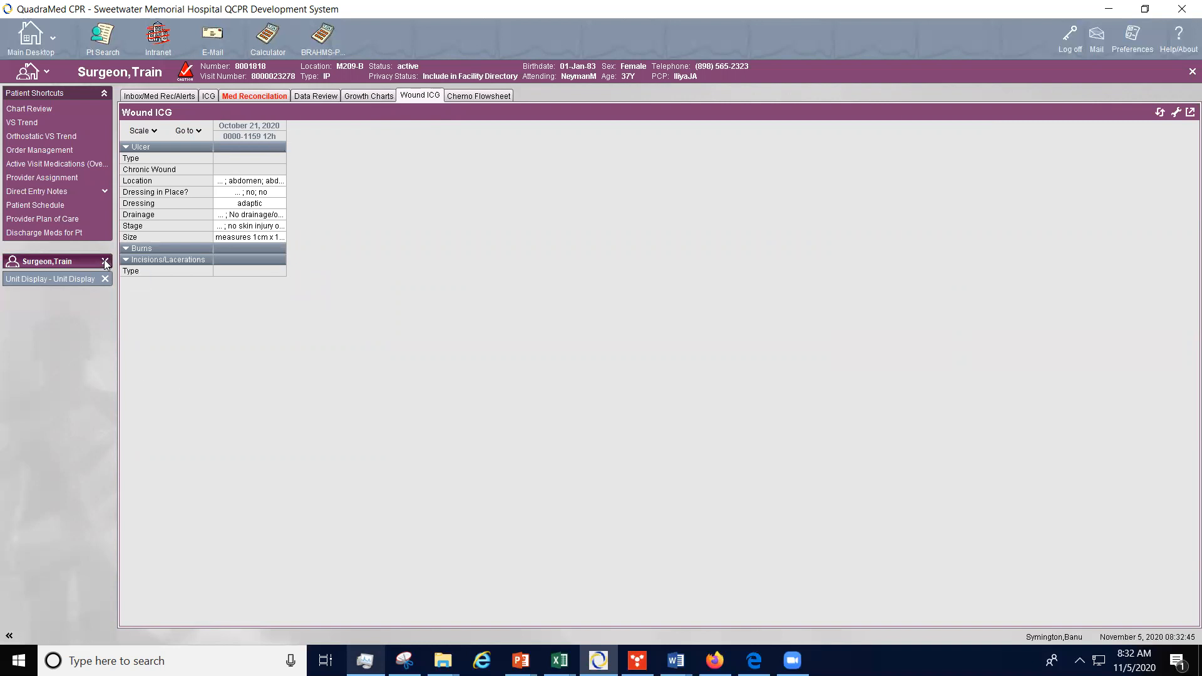
left_click(106, 262)
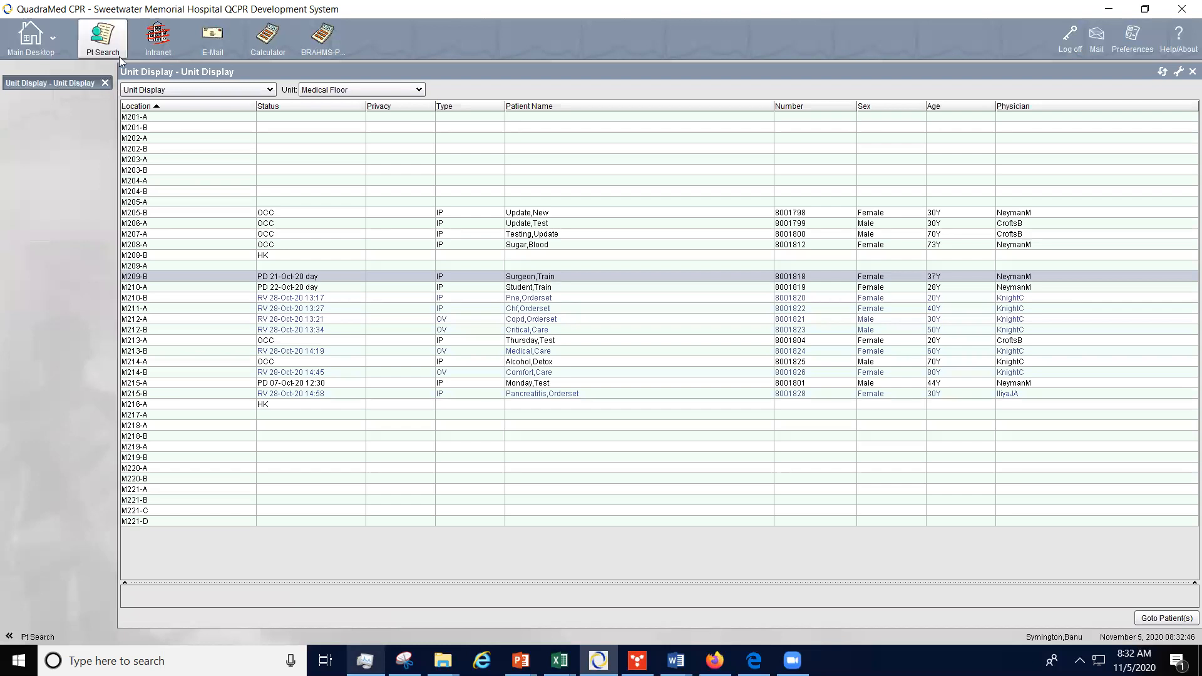
left_click(105, 83)
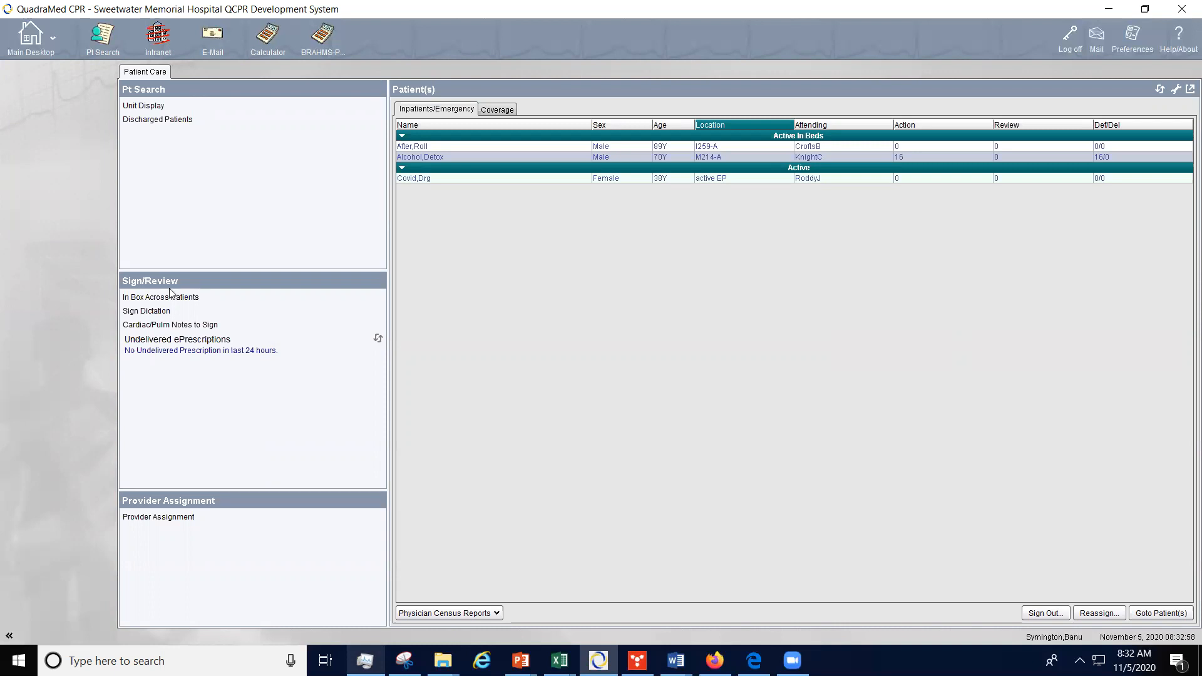
Step: Open In Box Across Patients, list the total orders, open the Admit MD order and exit it without edits
left_click(144, 299)
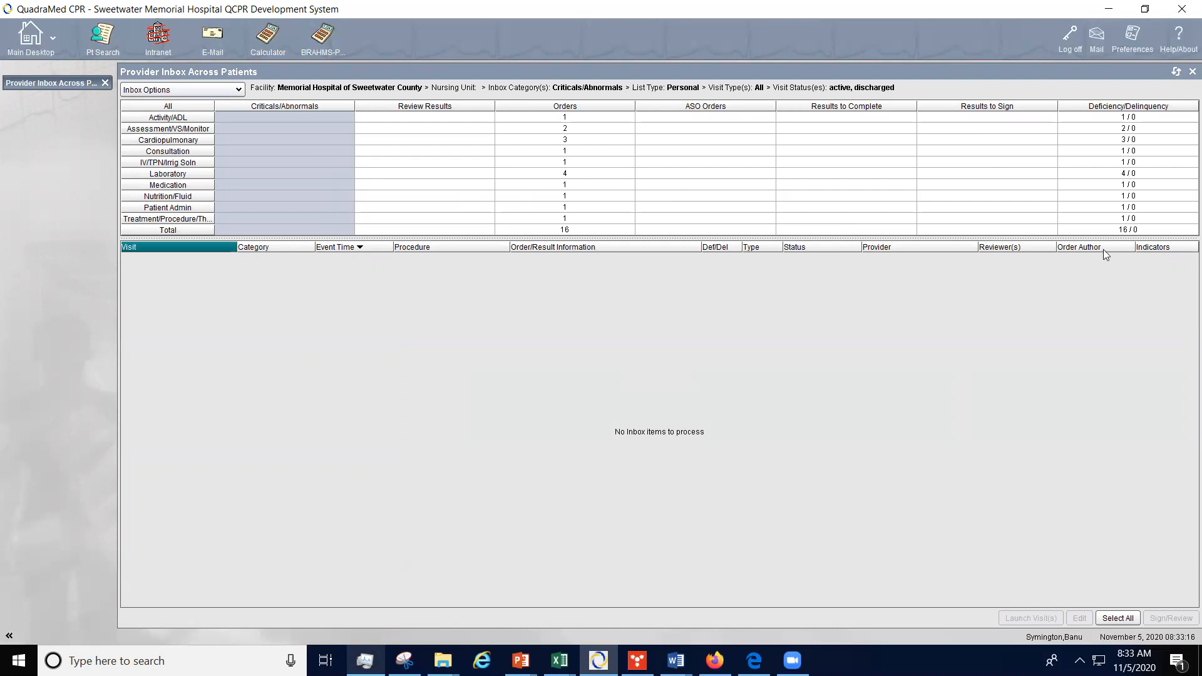
left_click(589, 230)
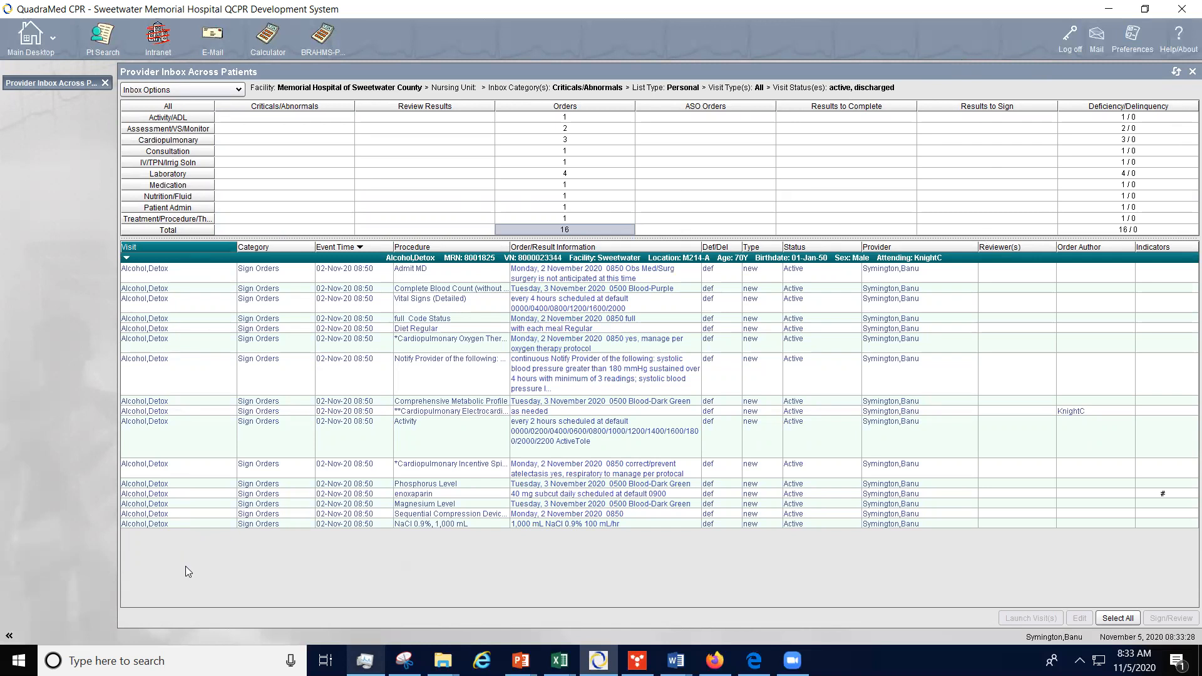
double_click(644, 279)
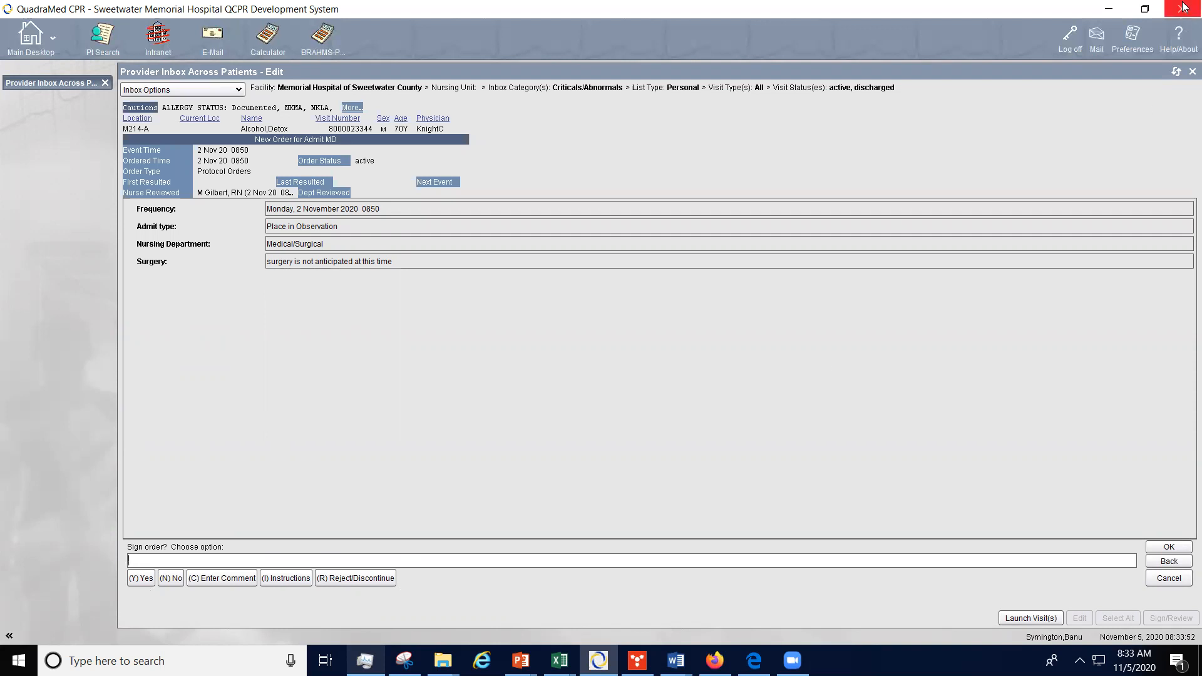
left_click(1184, 72)
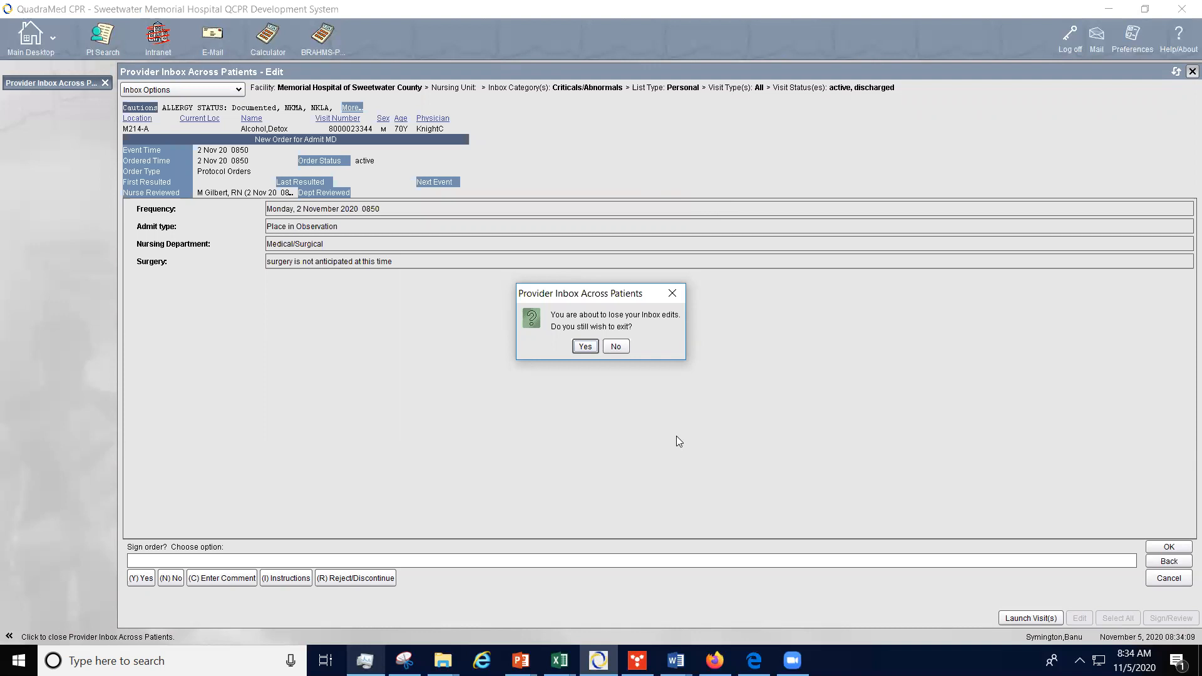
left_click(586, 347)
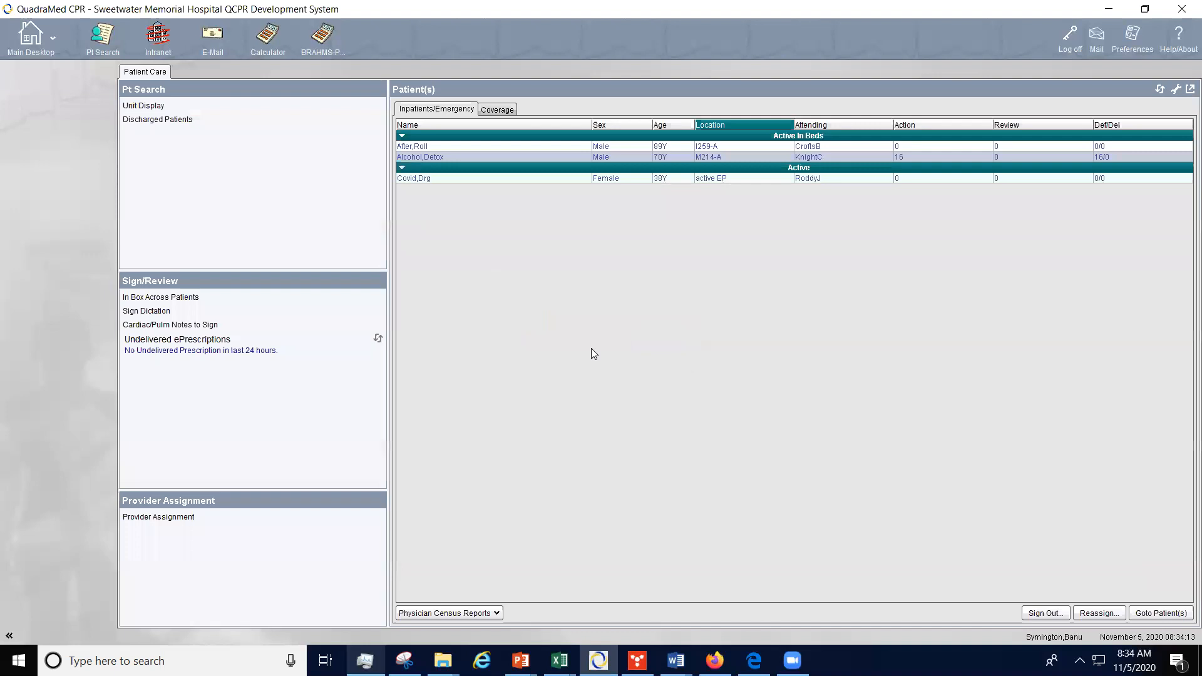
Step: Reopen In Box Across Patients, list the Medication orders, select the enoxaparin order and close the inbox
left_click(210, 299)
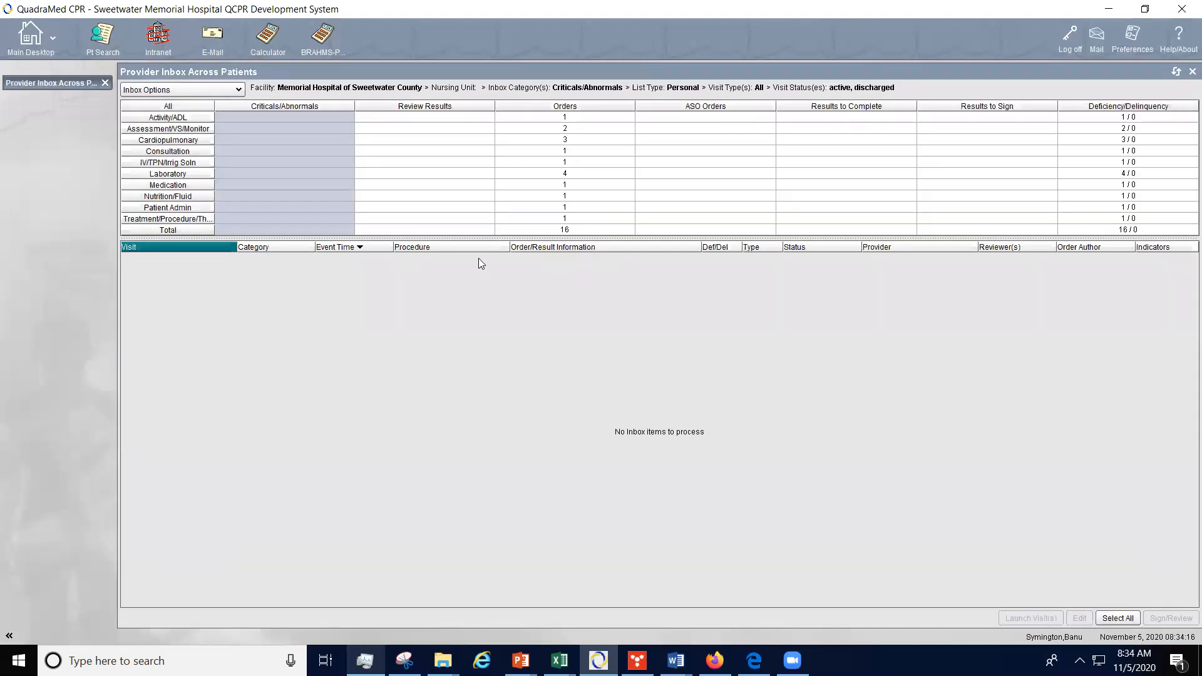
left_click(571, 185)
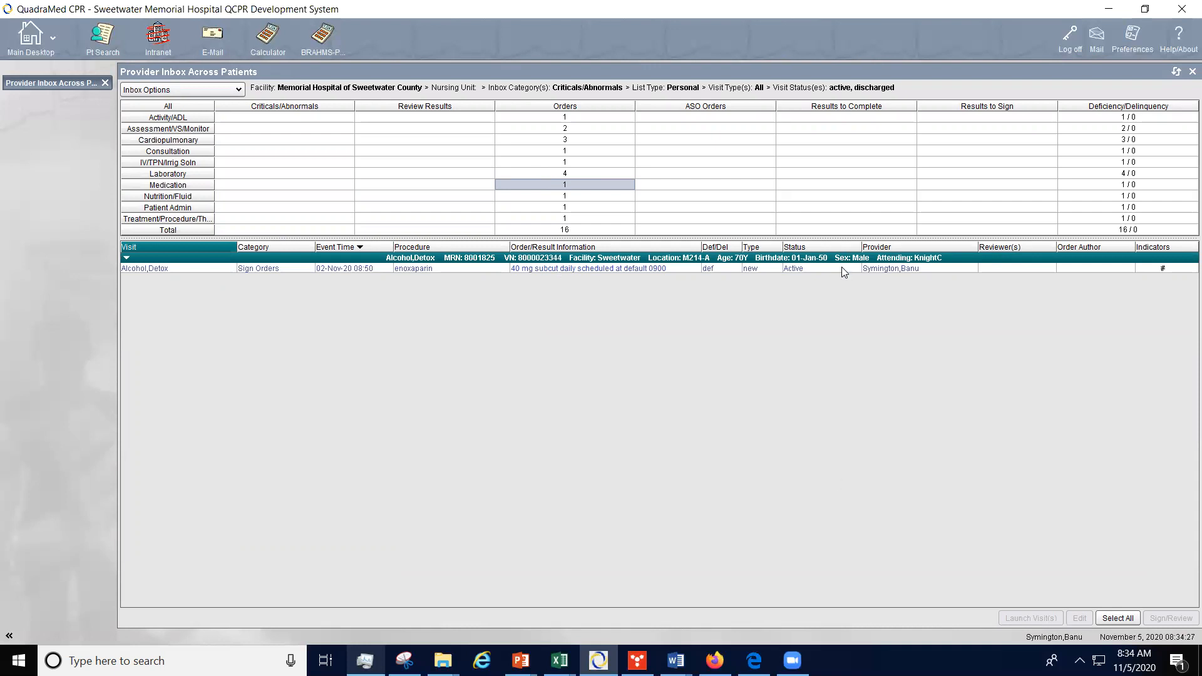
left_click(698, 269)
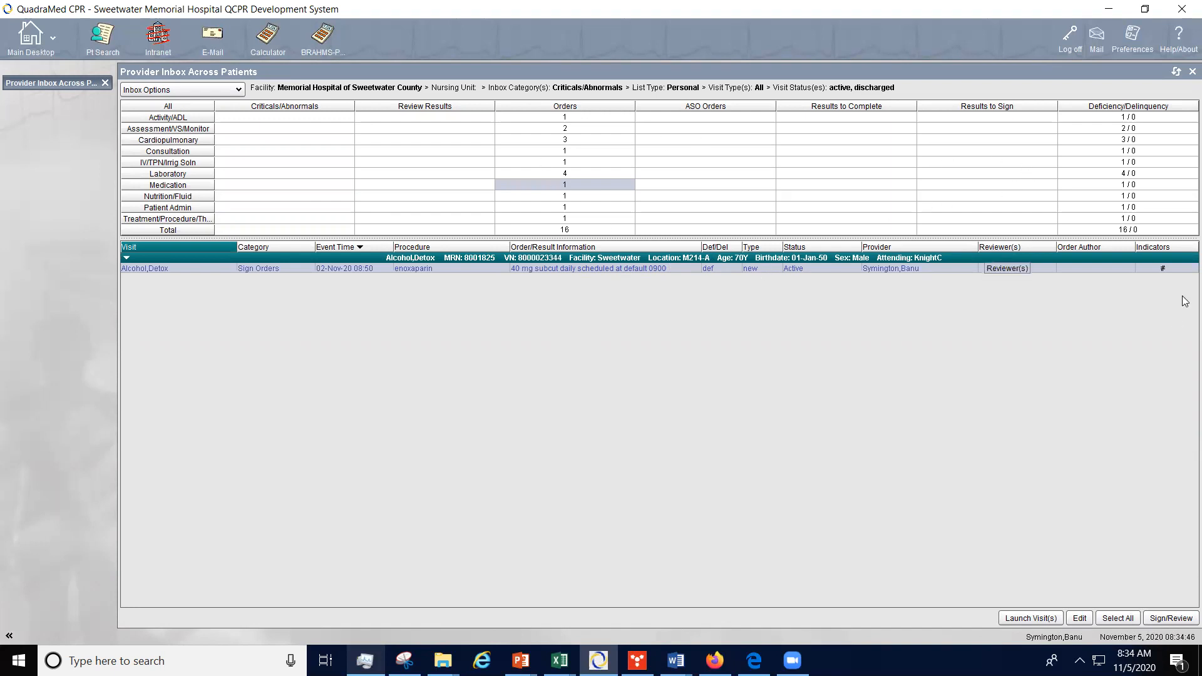
left_click(1190, 71)
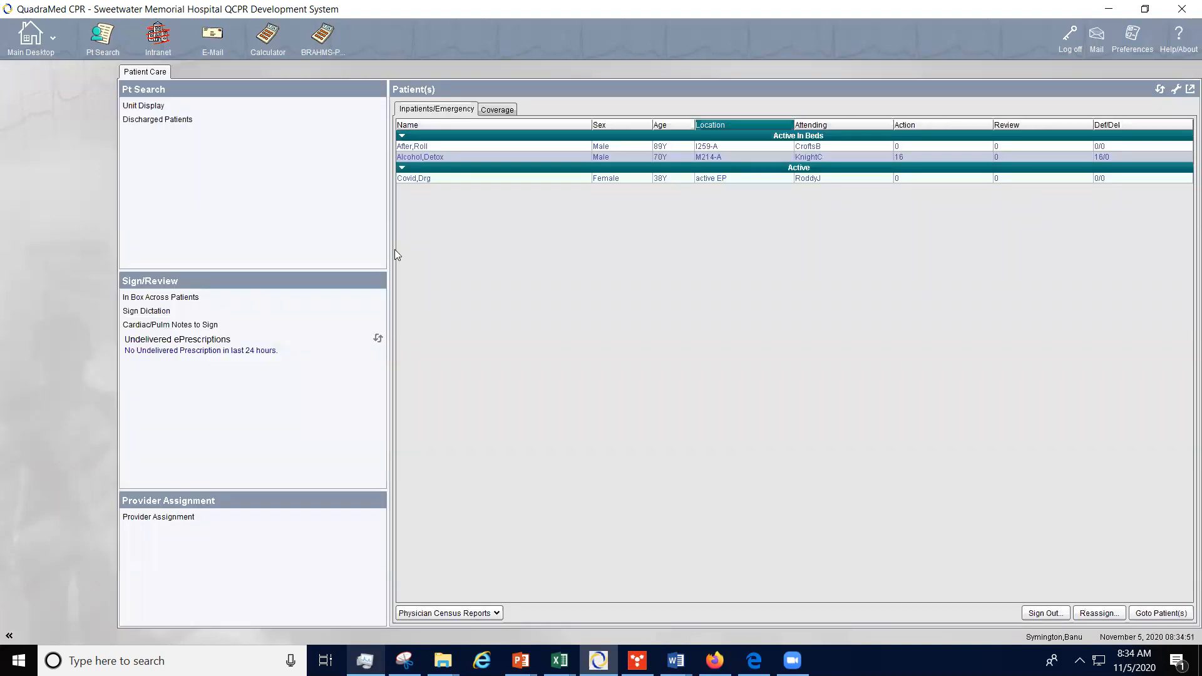
Step: Check the Sign Dictation queue, close it and log off the system
left_click(171, 312)
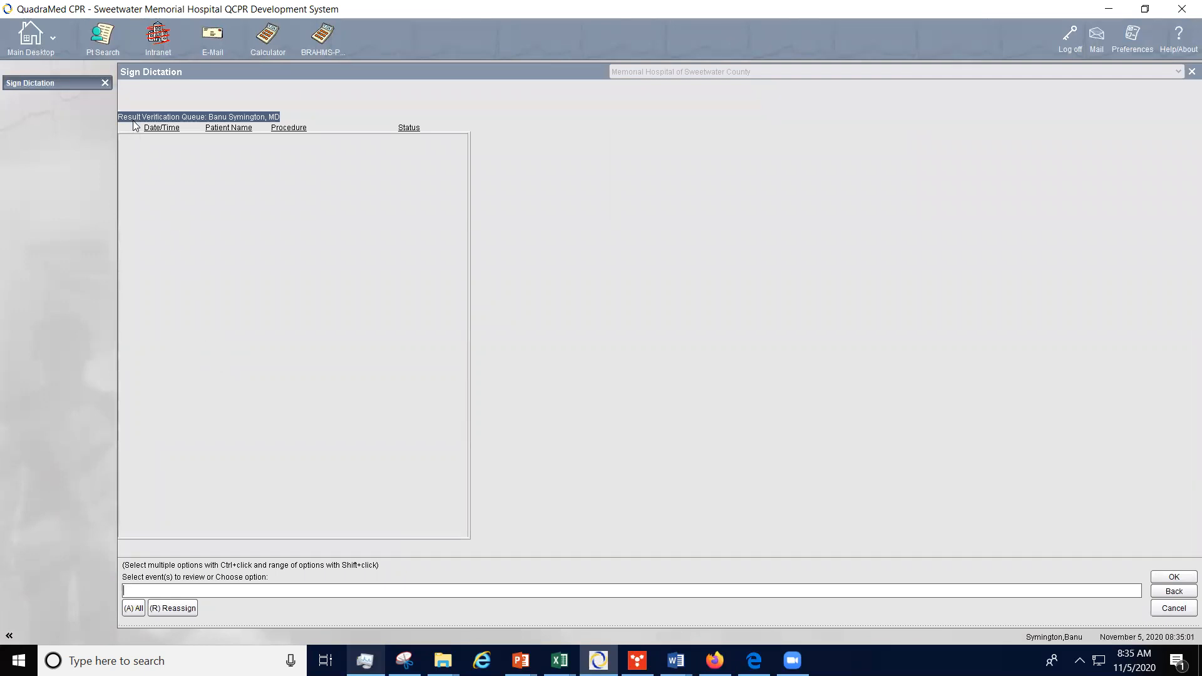
left_click(105, 84)
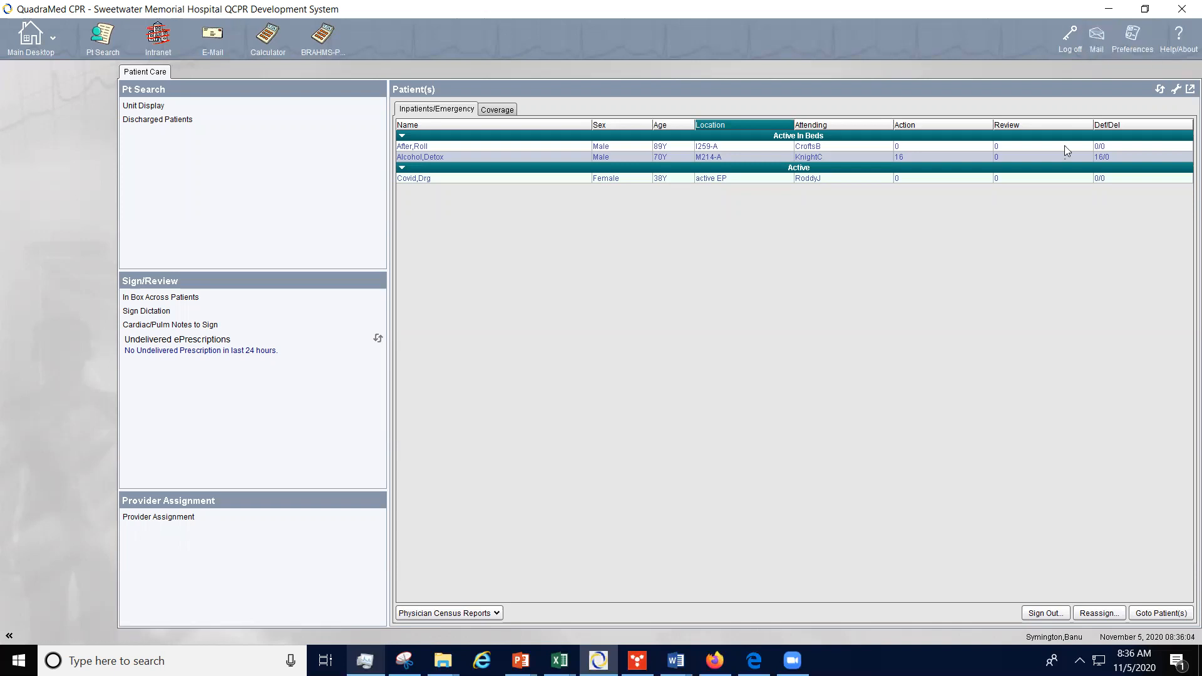
left_click(1069, 49)
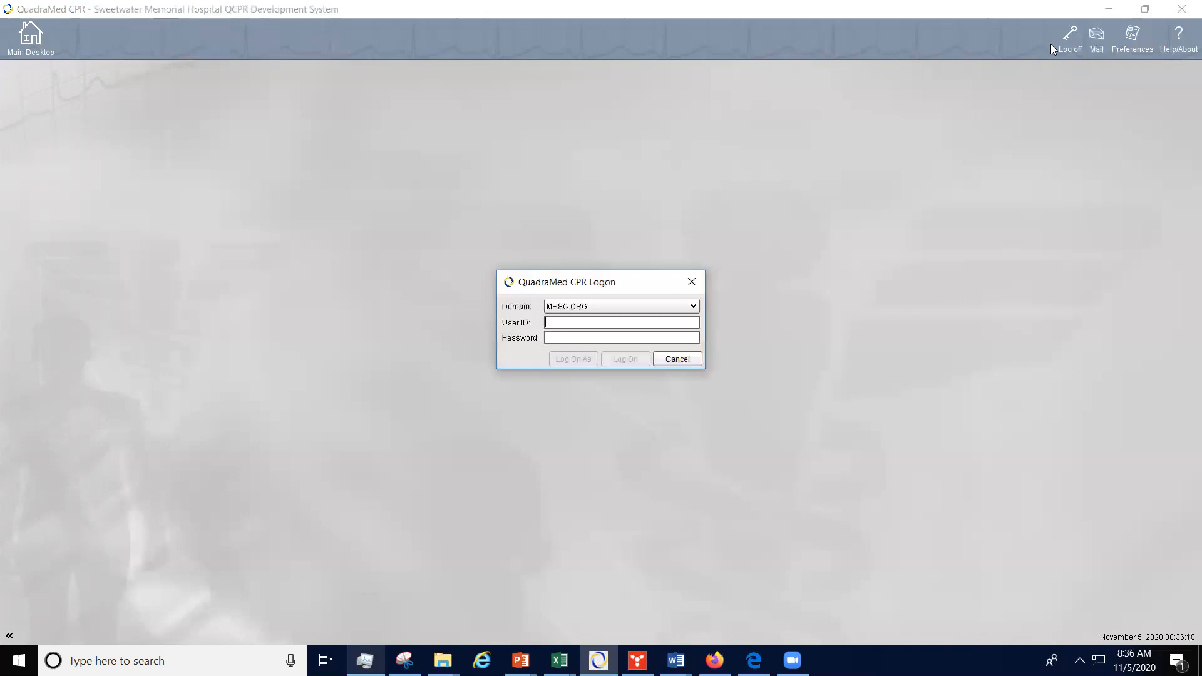